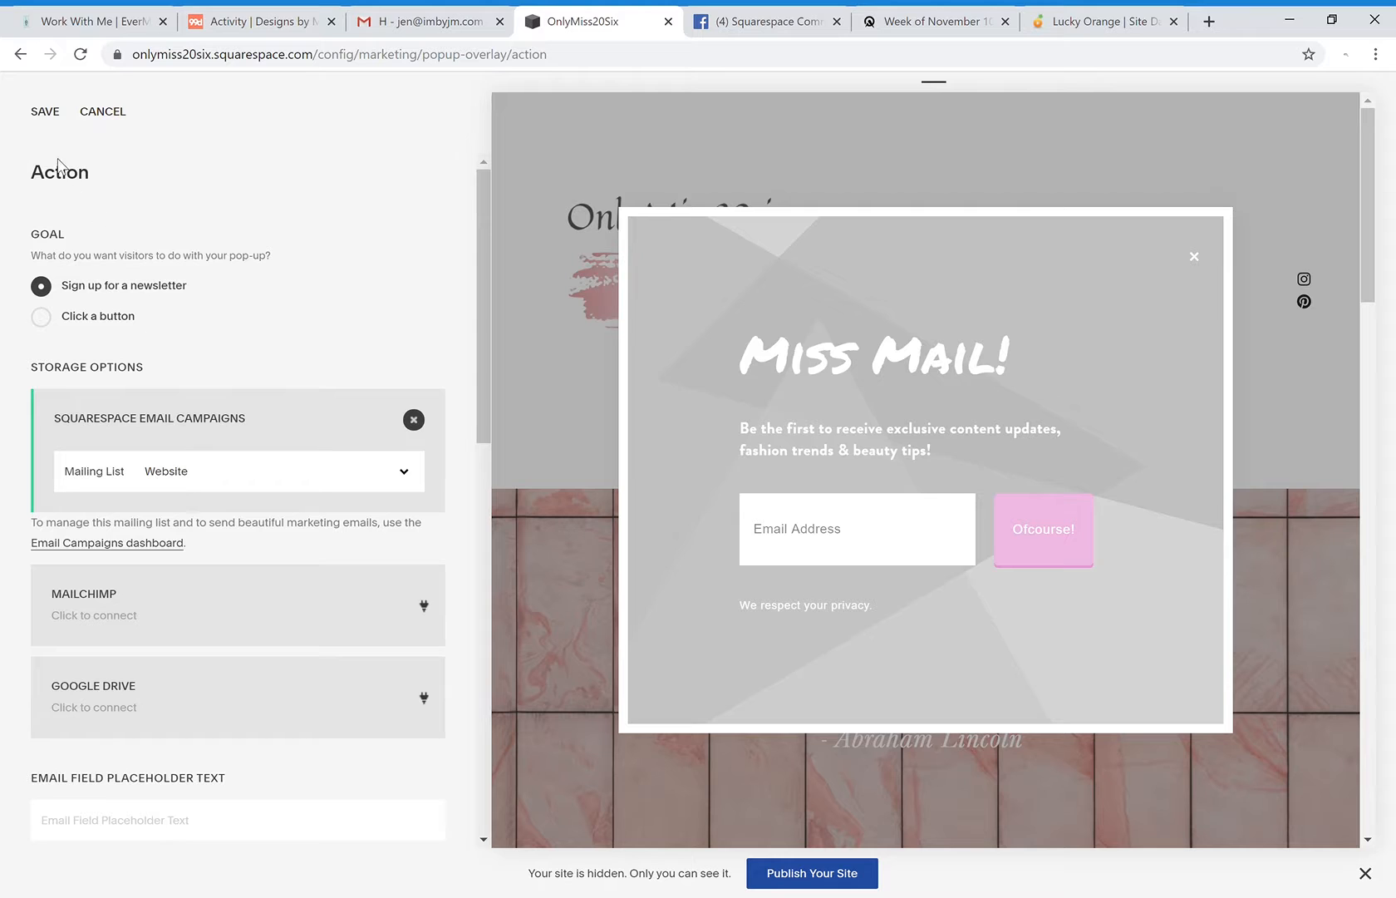
# Save the pop-up's newsletter signup action with Squarespace Email Campaigns as the storage option.
pyautogui.click(47, 113)
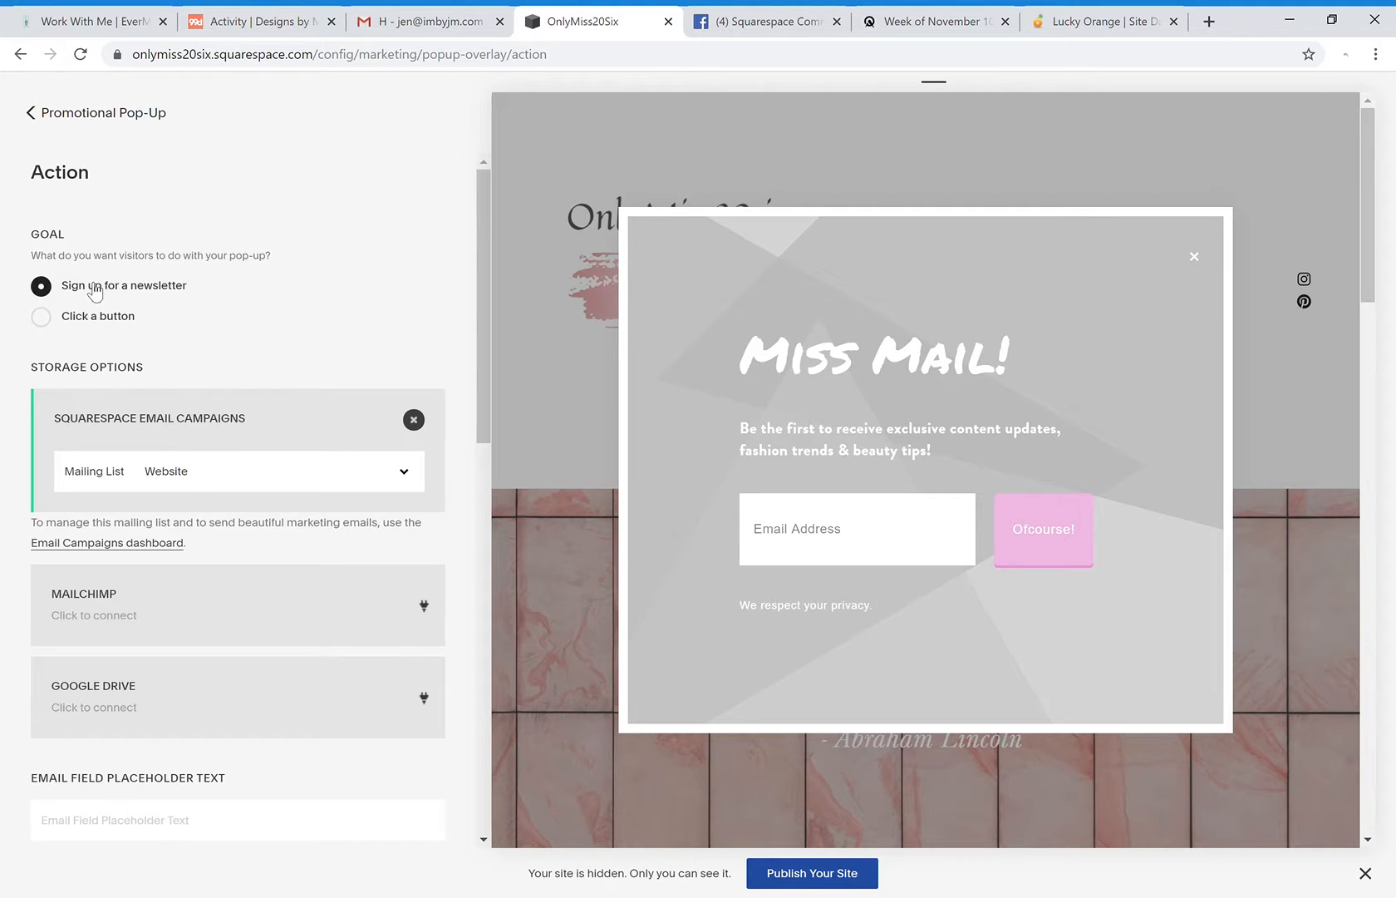
pyautogui.click(46, 324)
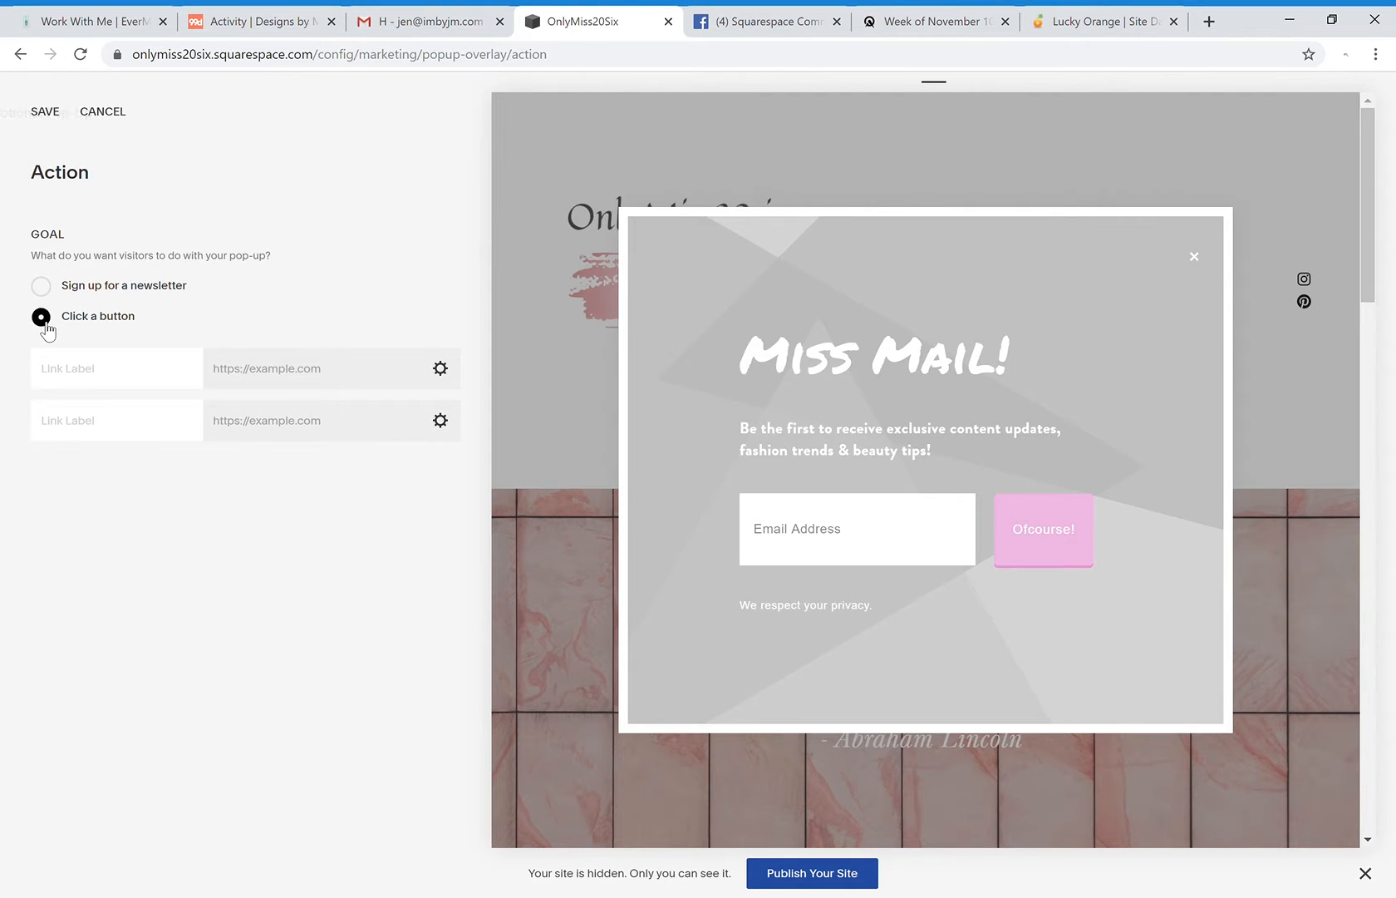
pyautogui.click(97, 381)
pyautogui.write('Facebook')
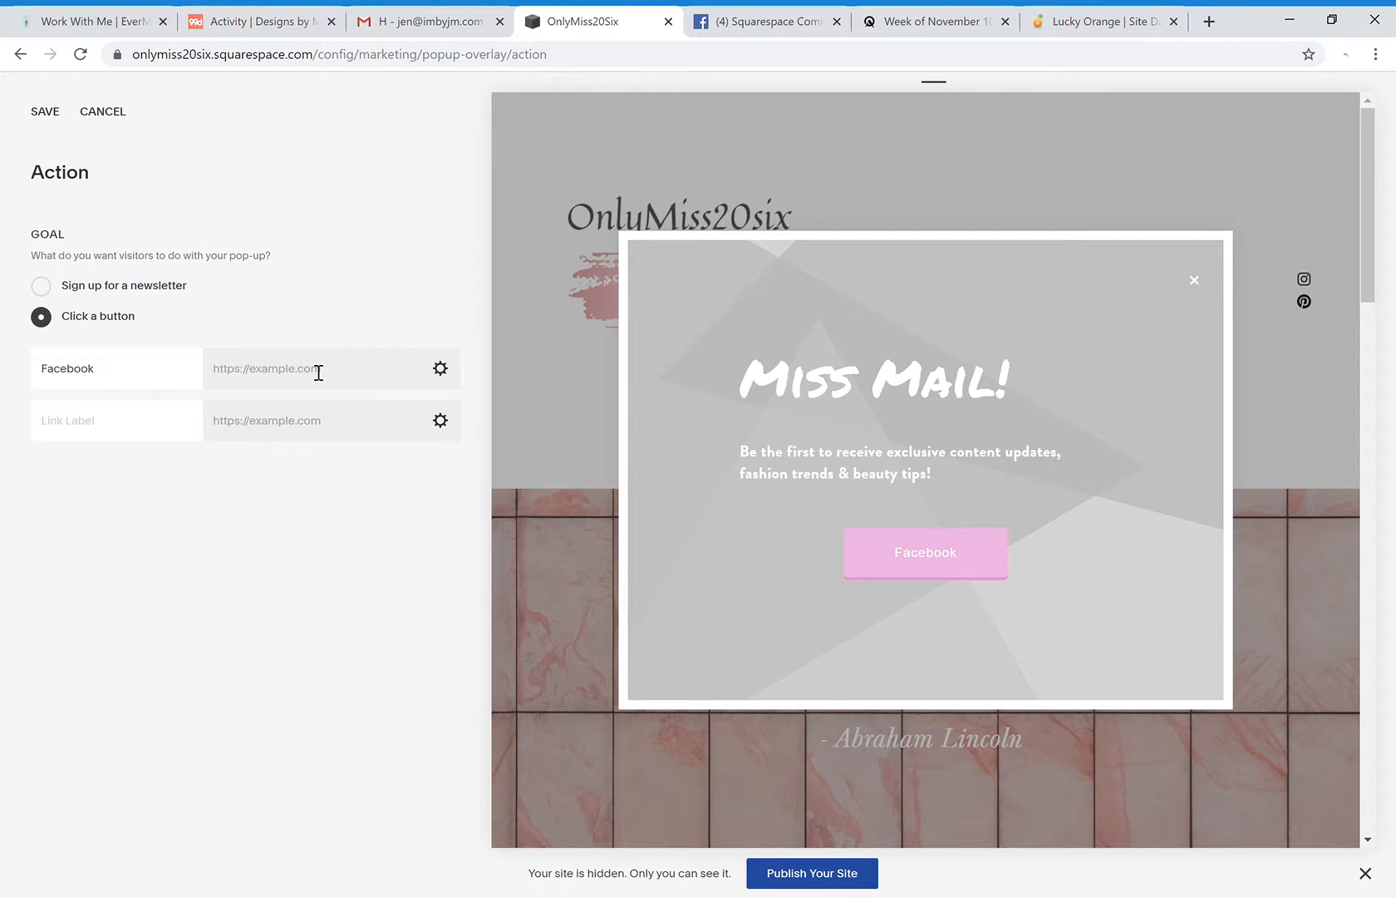
pyautogui.moveTo(116, 370); pyautogui.dragTo(12, 373)
pyautogui.press('BackSpace')
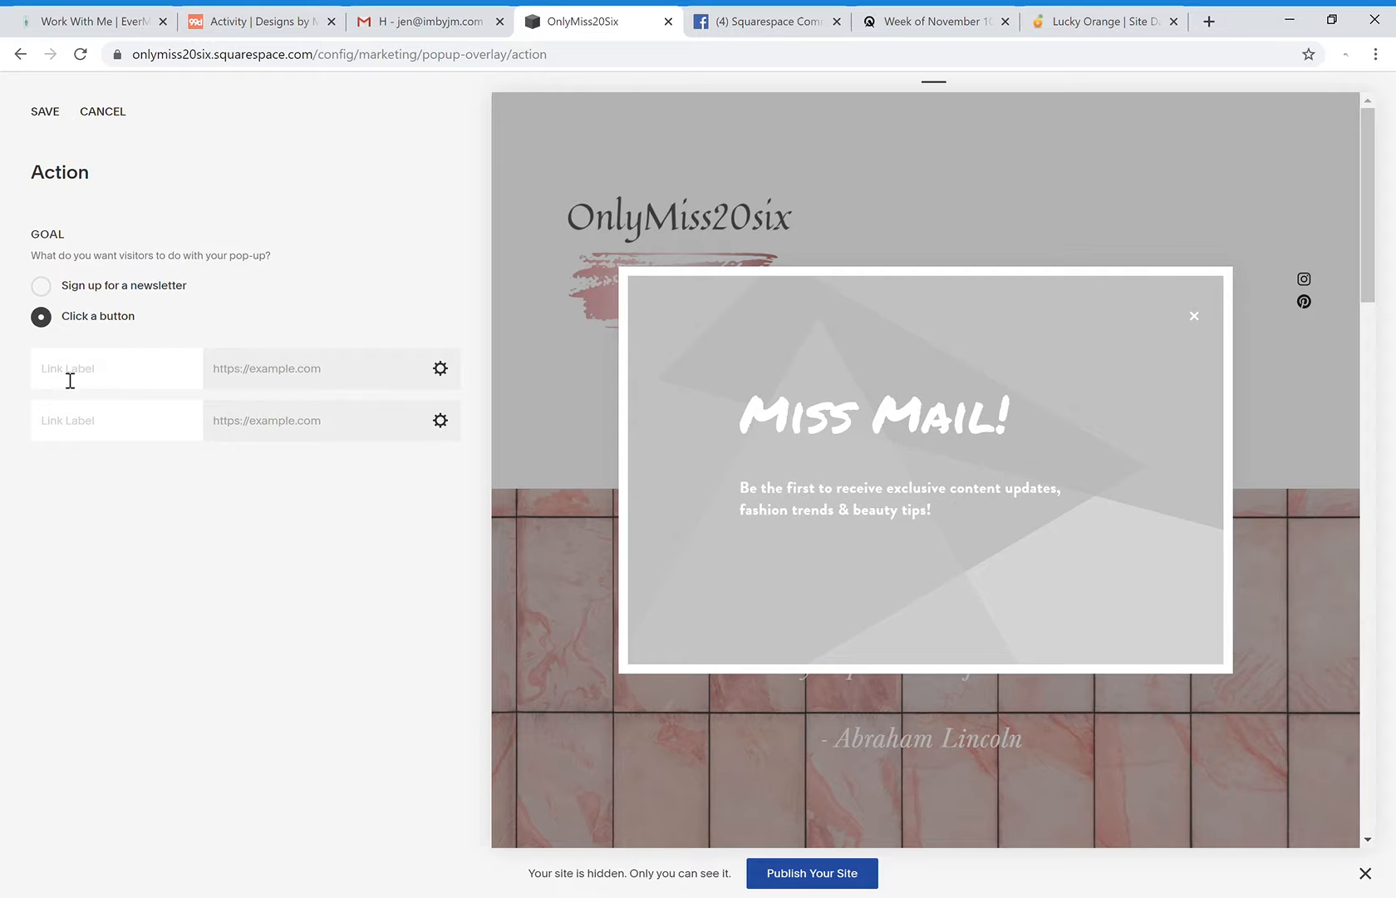
pyautogui.write('Sign Up!')
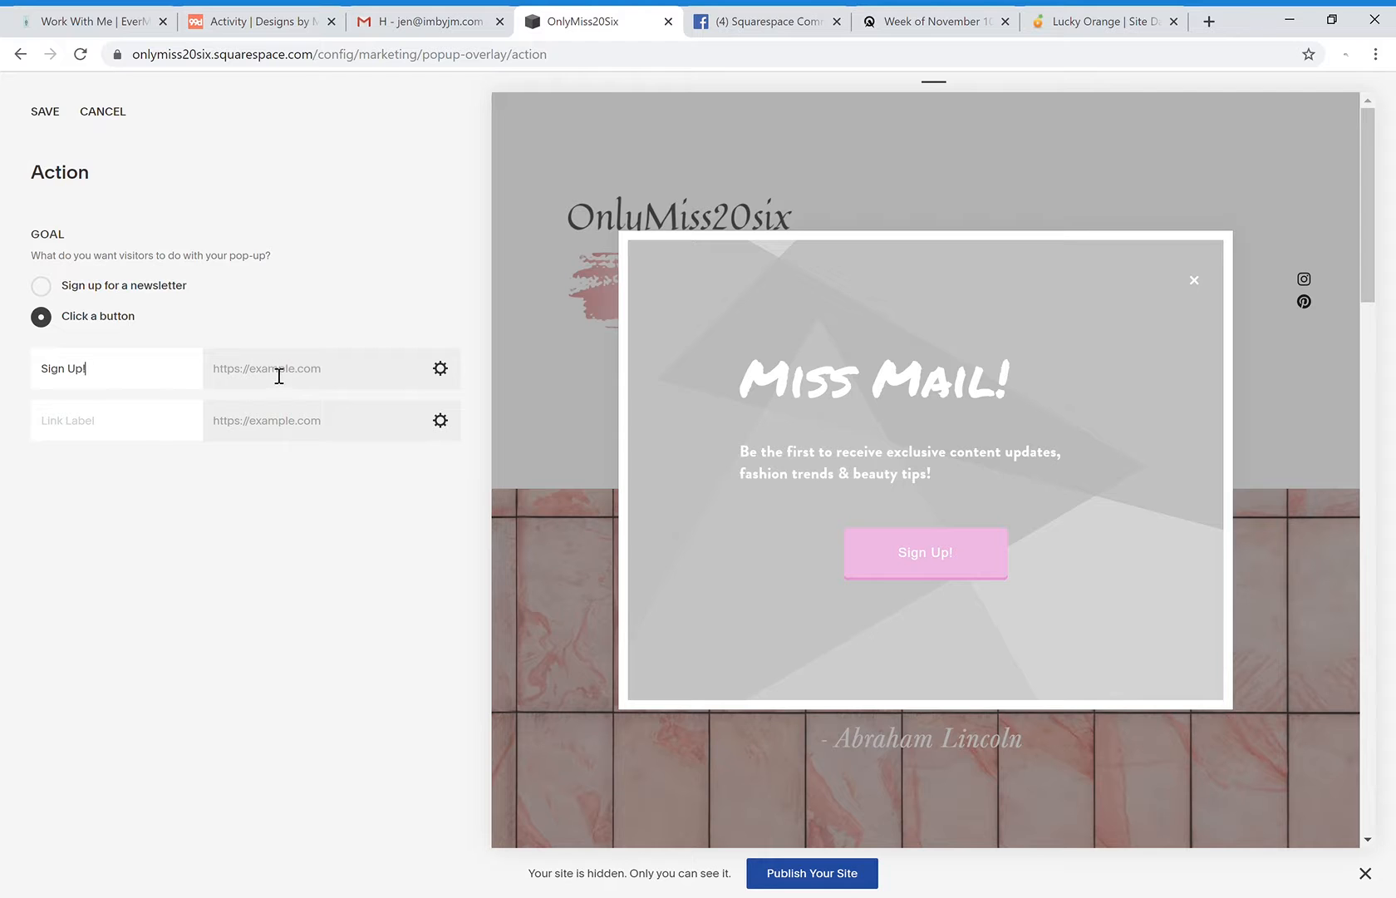
pyautogui.click(106, 115)
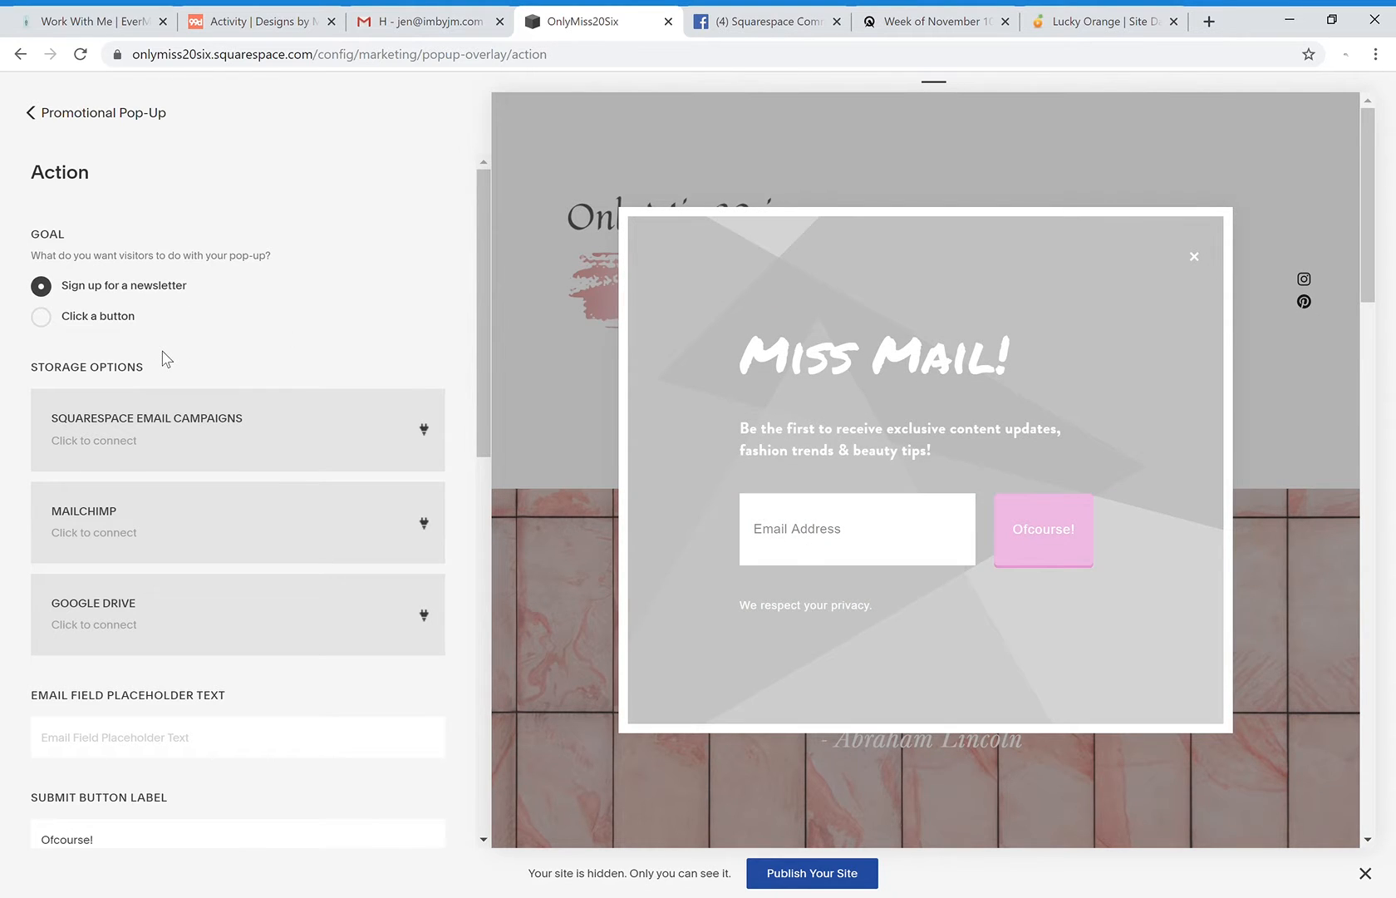
# Examine the available layouts for the promotional pop-up, then return to its main settings.
pyautogui.click(83, 117)
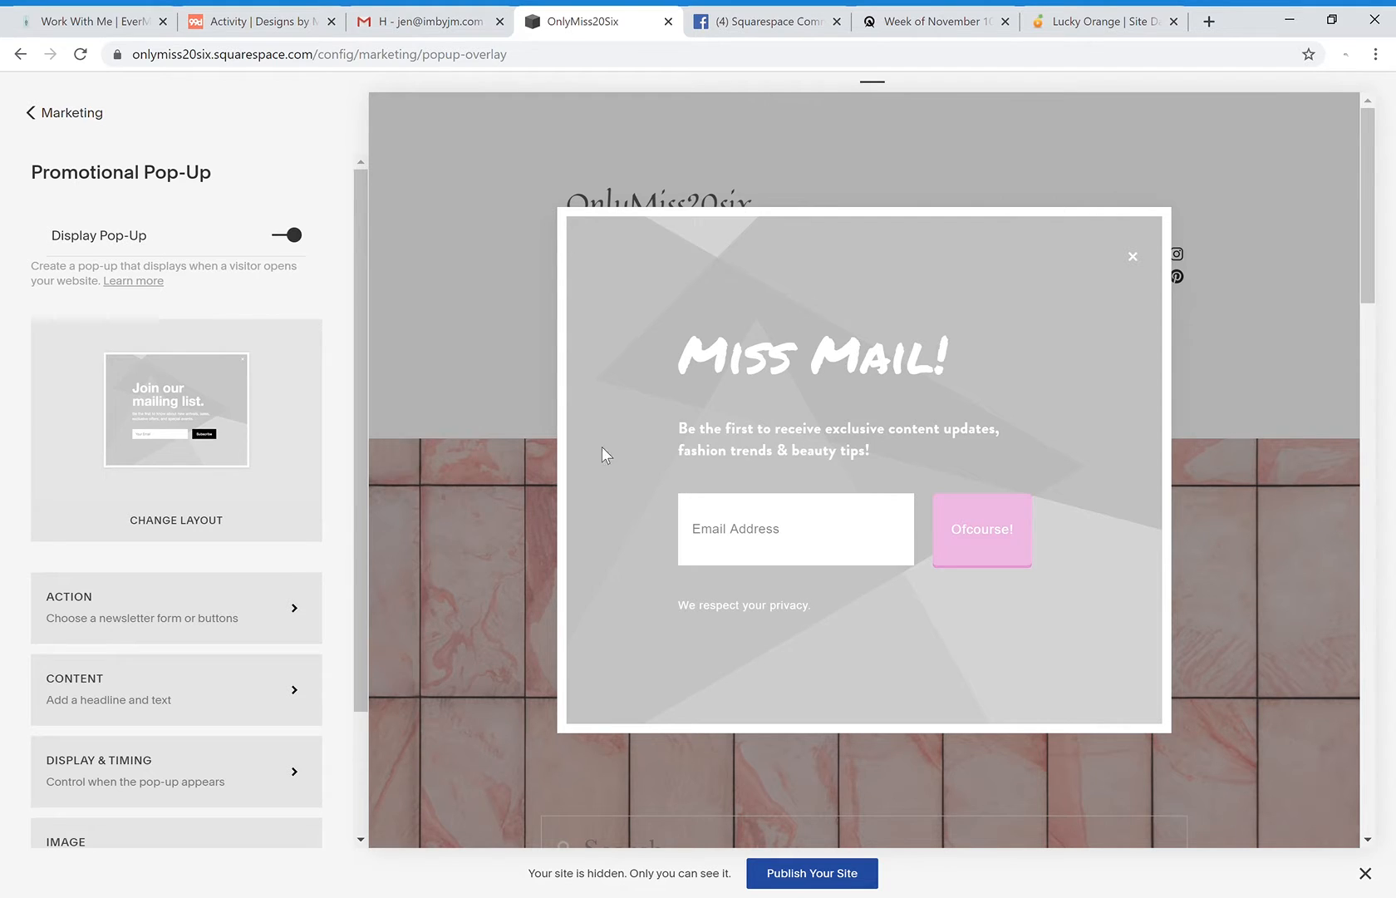
pyautogui.click(262, 413)
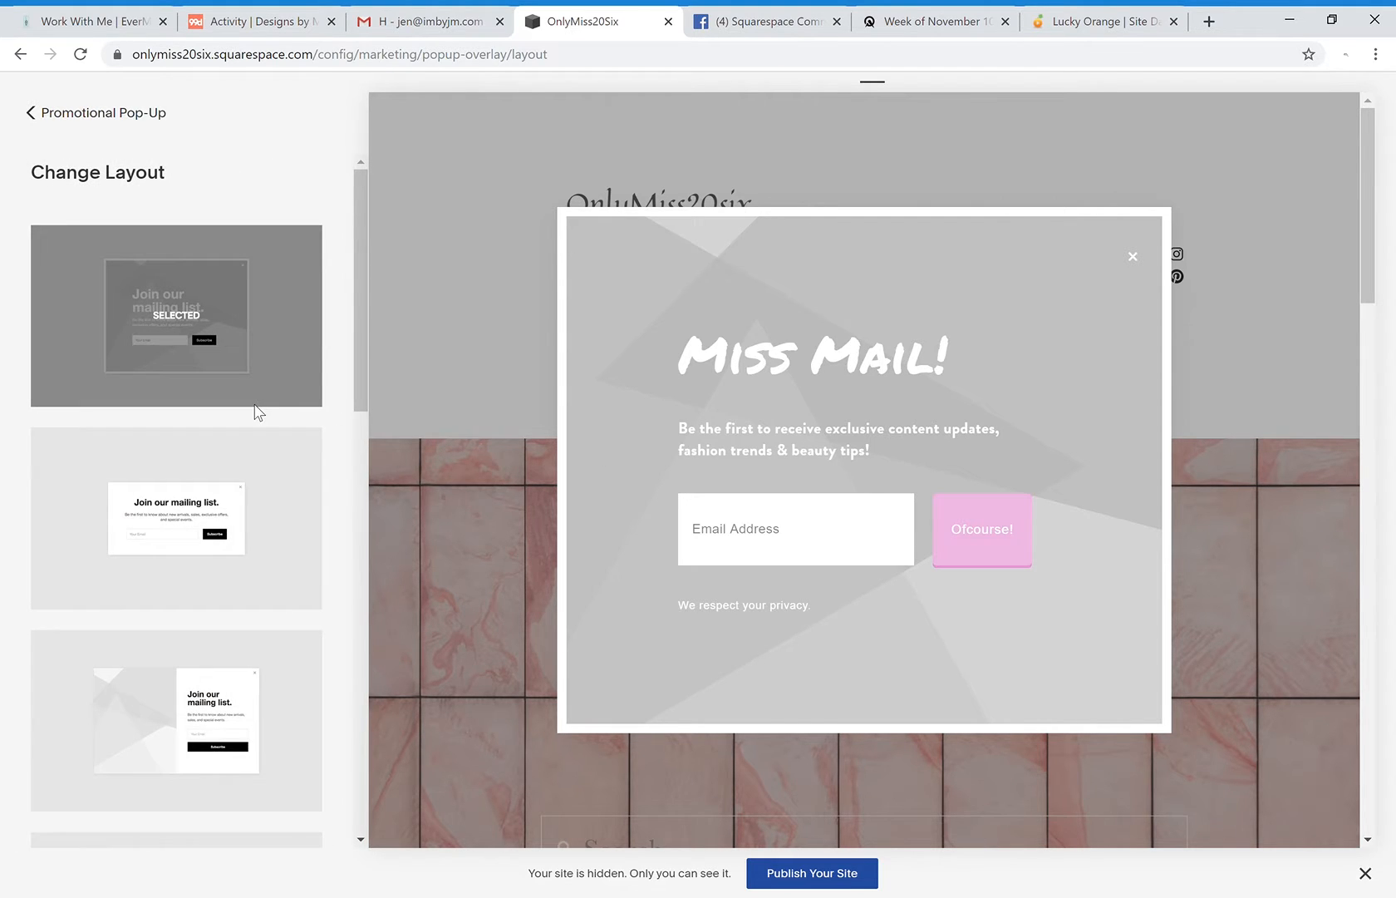
pyautogui.scroll(-12, 293, 290)
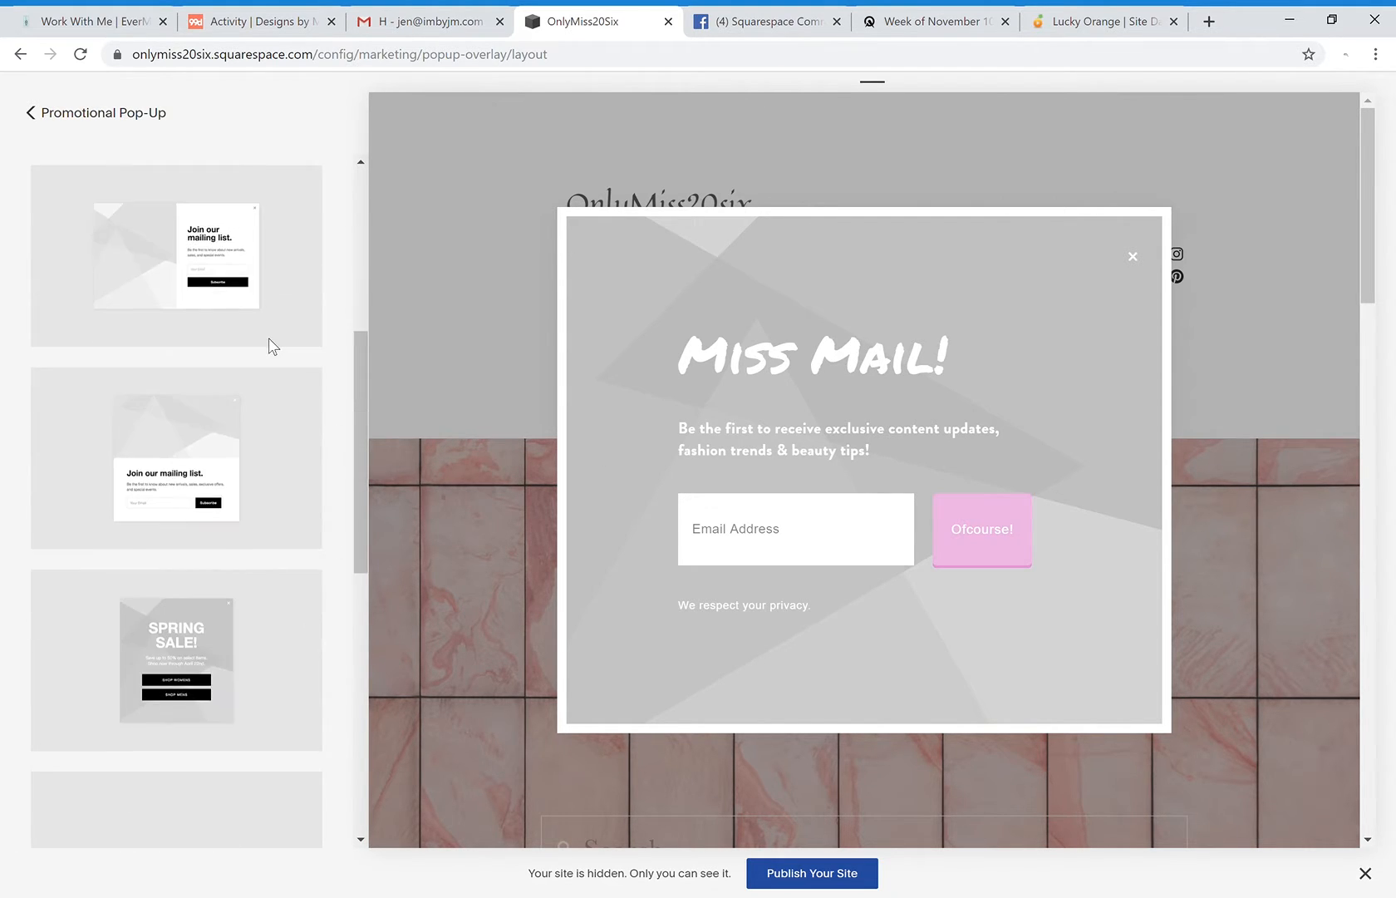
pyautogui.scroll(10, 250, 499)
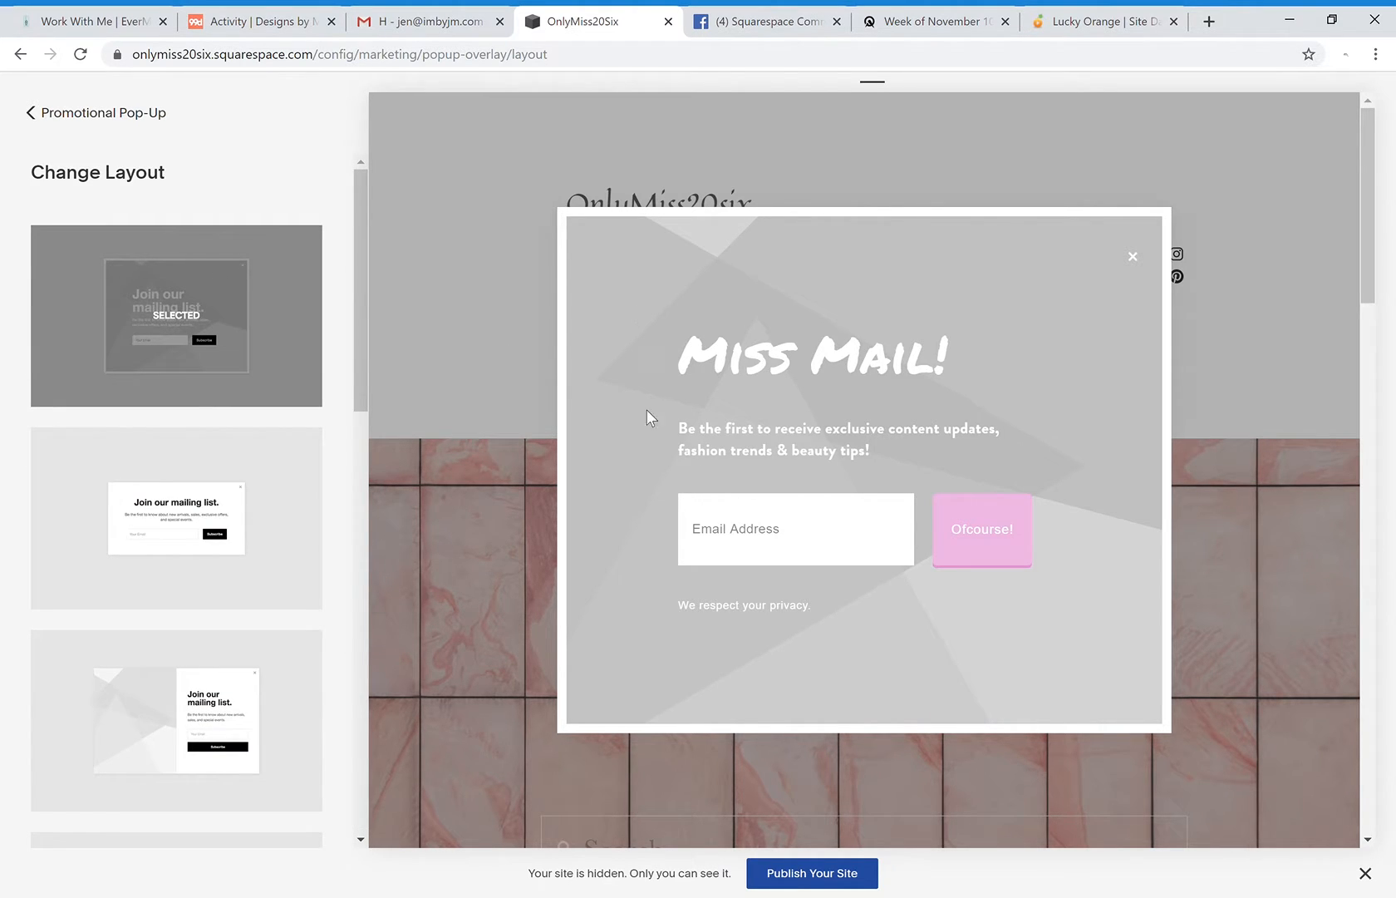
pyautogui.moveTo(206, 582)
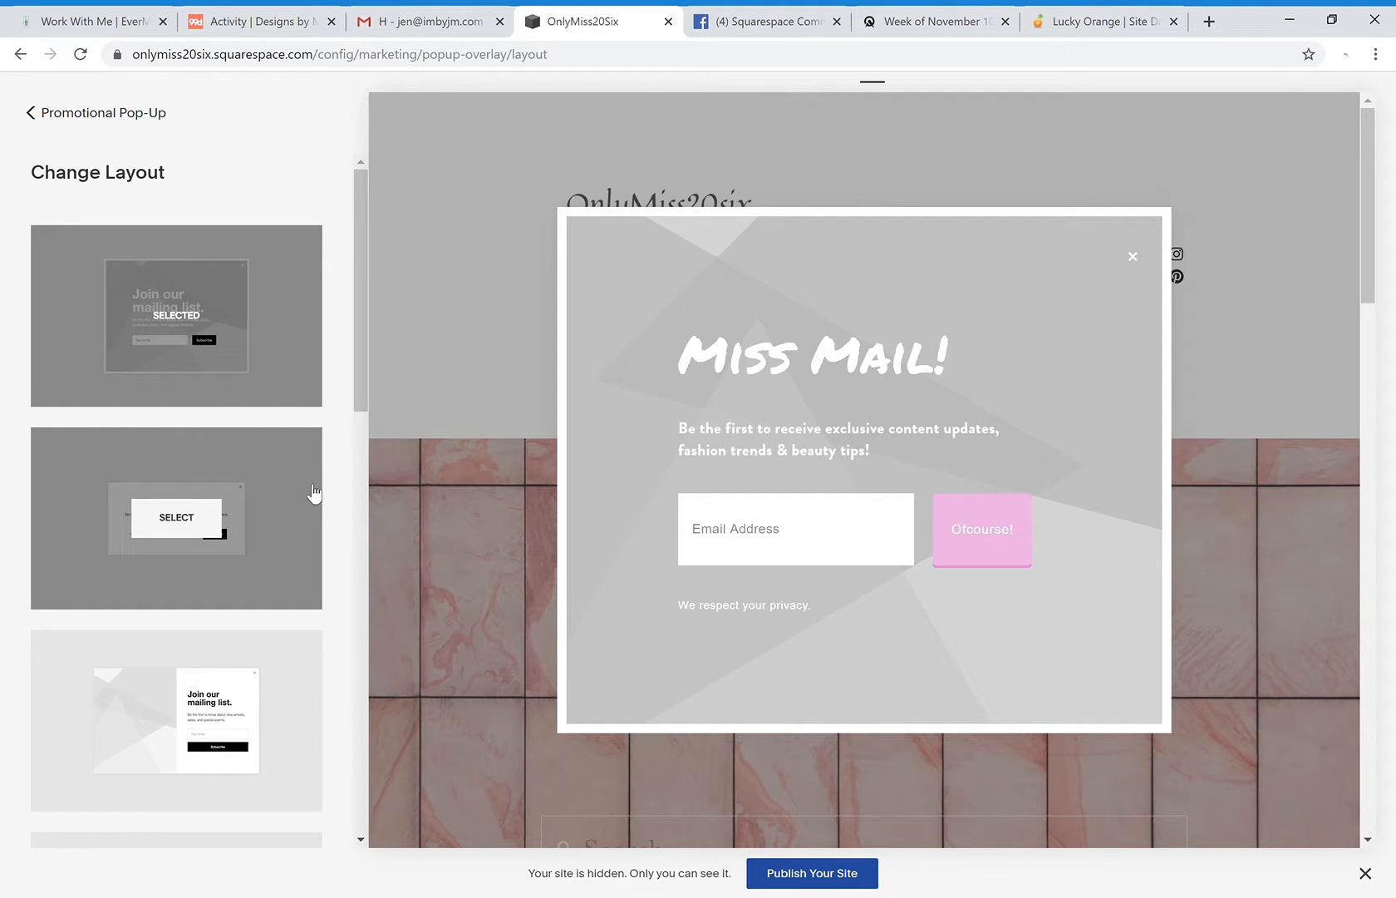
pyautogui.scroll(-5, 274, 532)
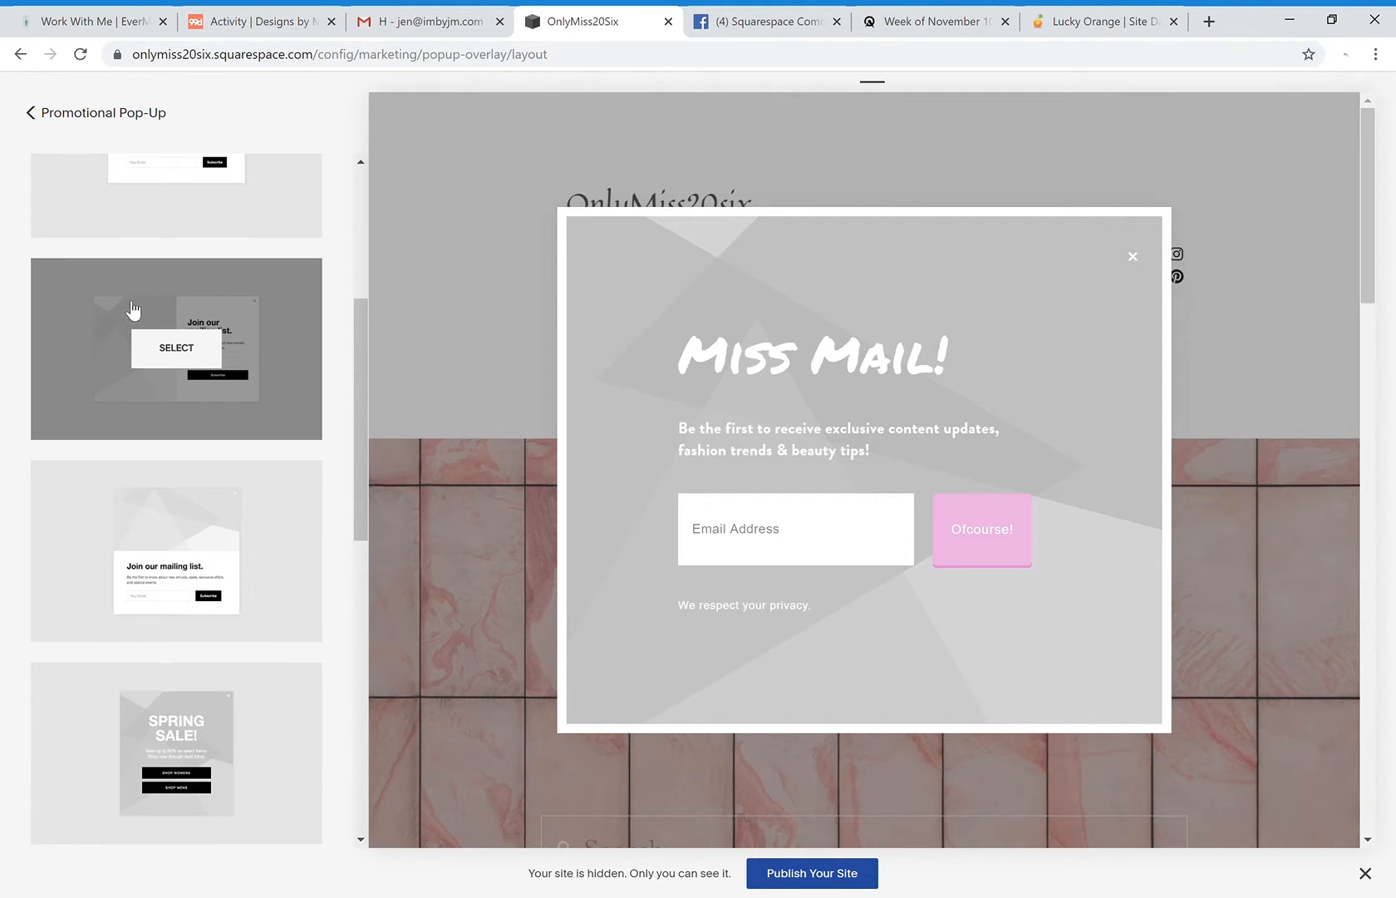
pyautogui.scroll(-3, 219, 720)
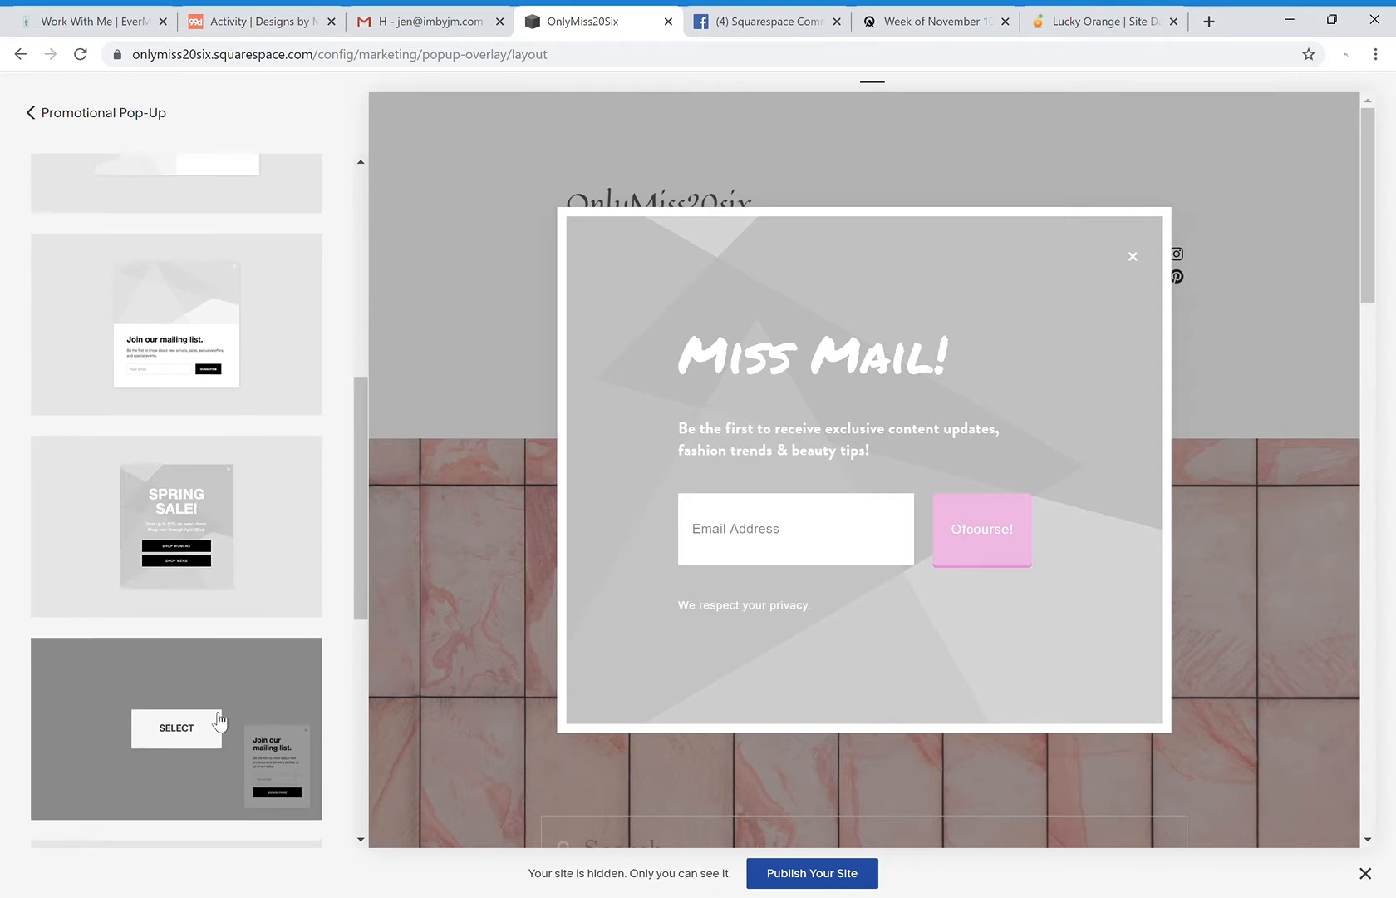
pyautogui.scroll(-2, 218, 720)
pyautogui.scroll(-3, 296, 692)
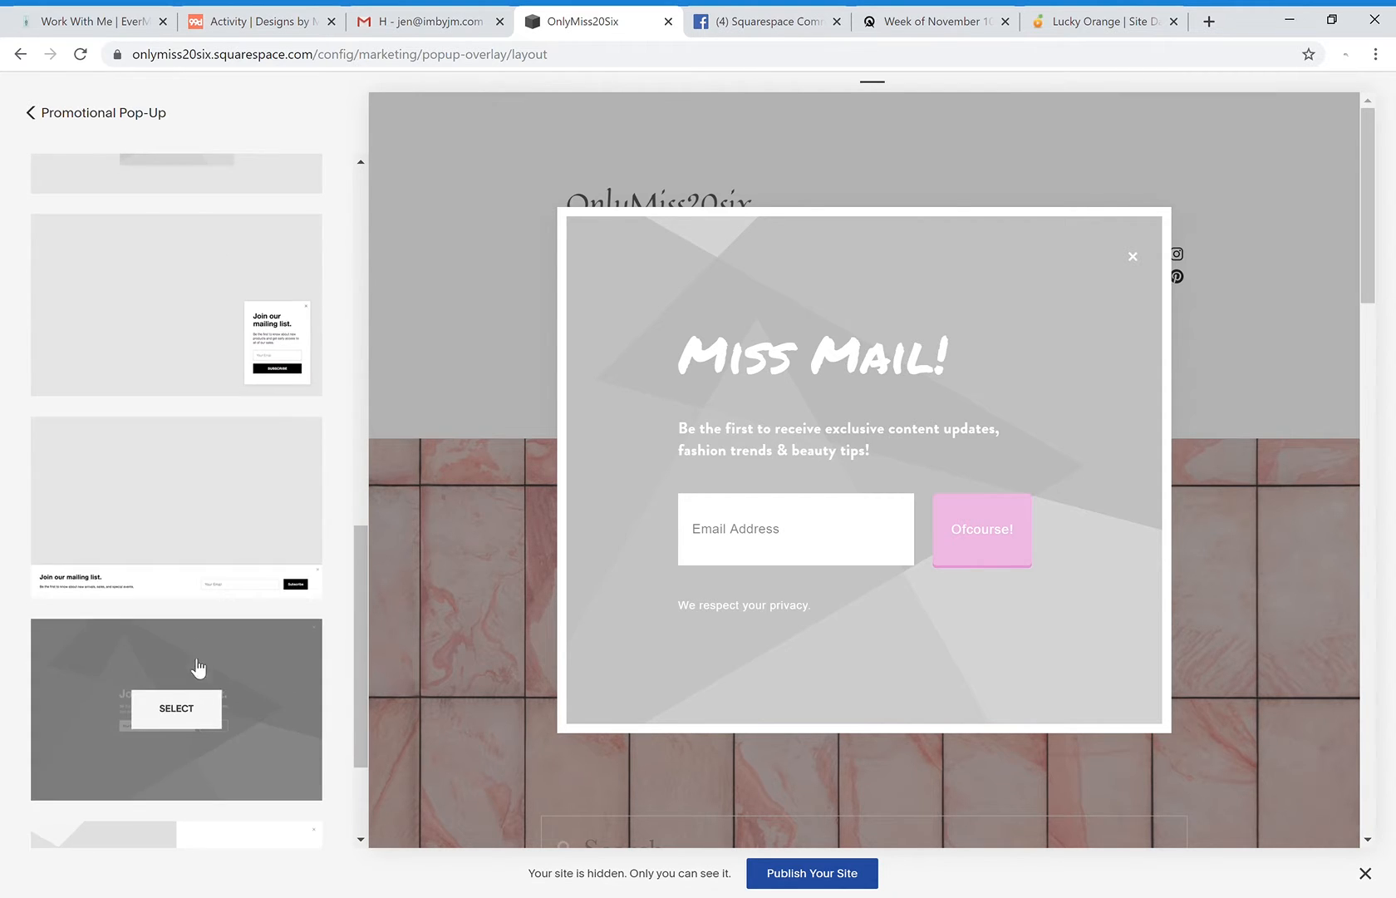
pyautogui.scroll(-2, 255, 748)
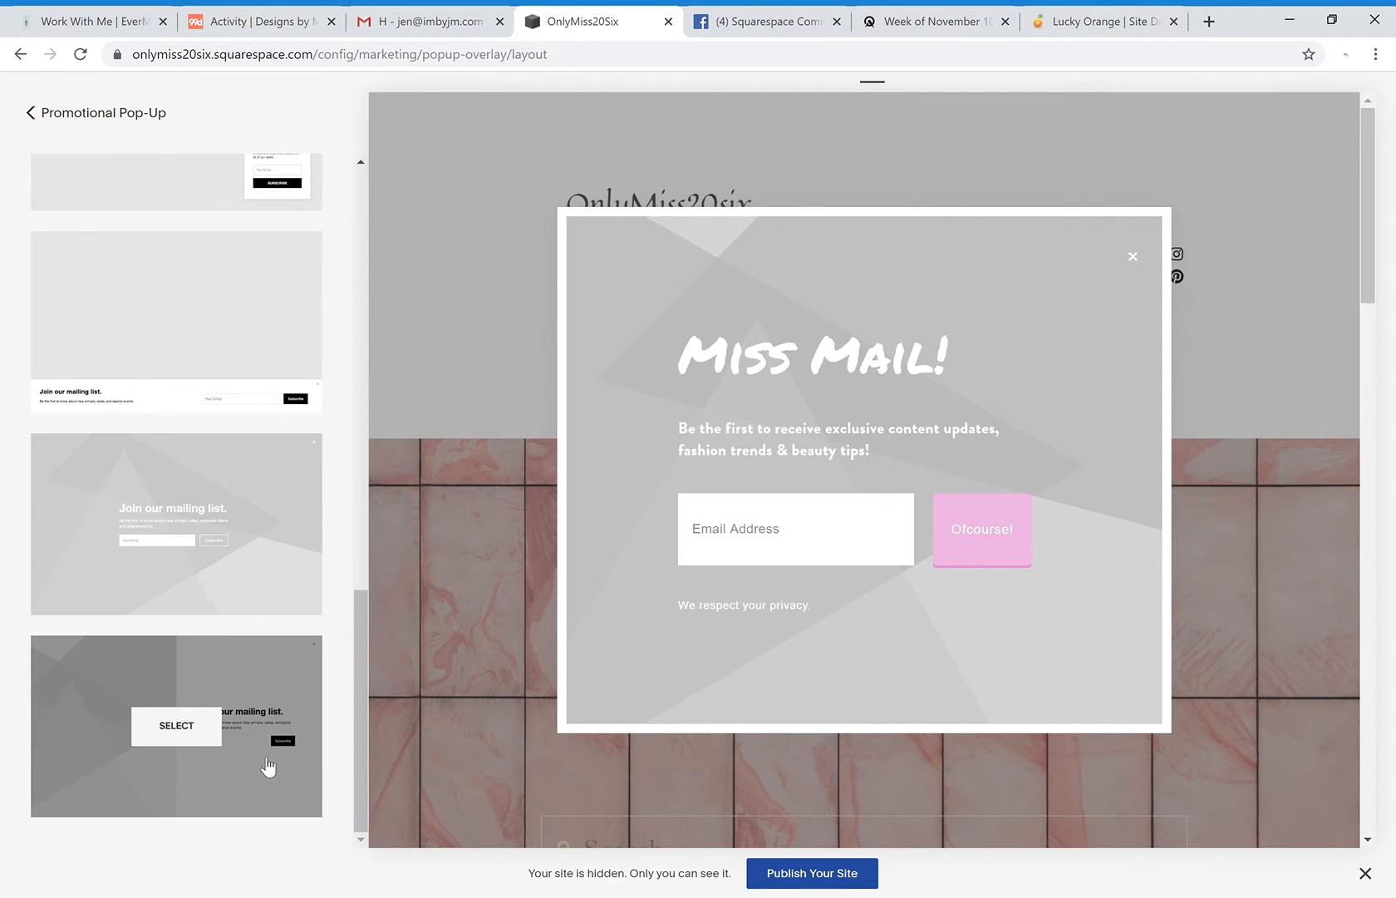
pyautogui.scroll(10, 267, 767)
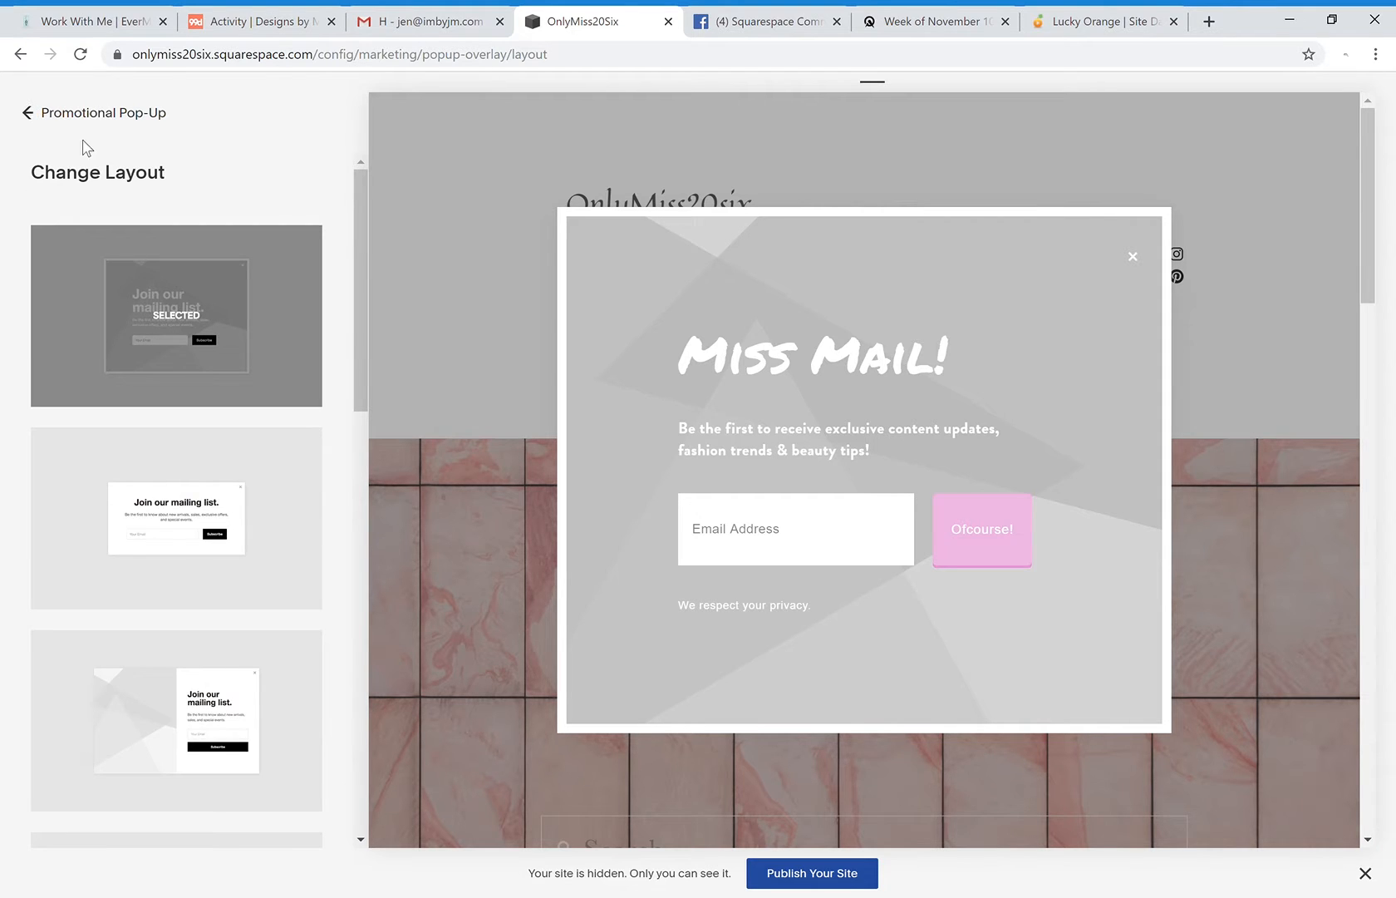
pyautogui.click(76, 121)
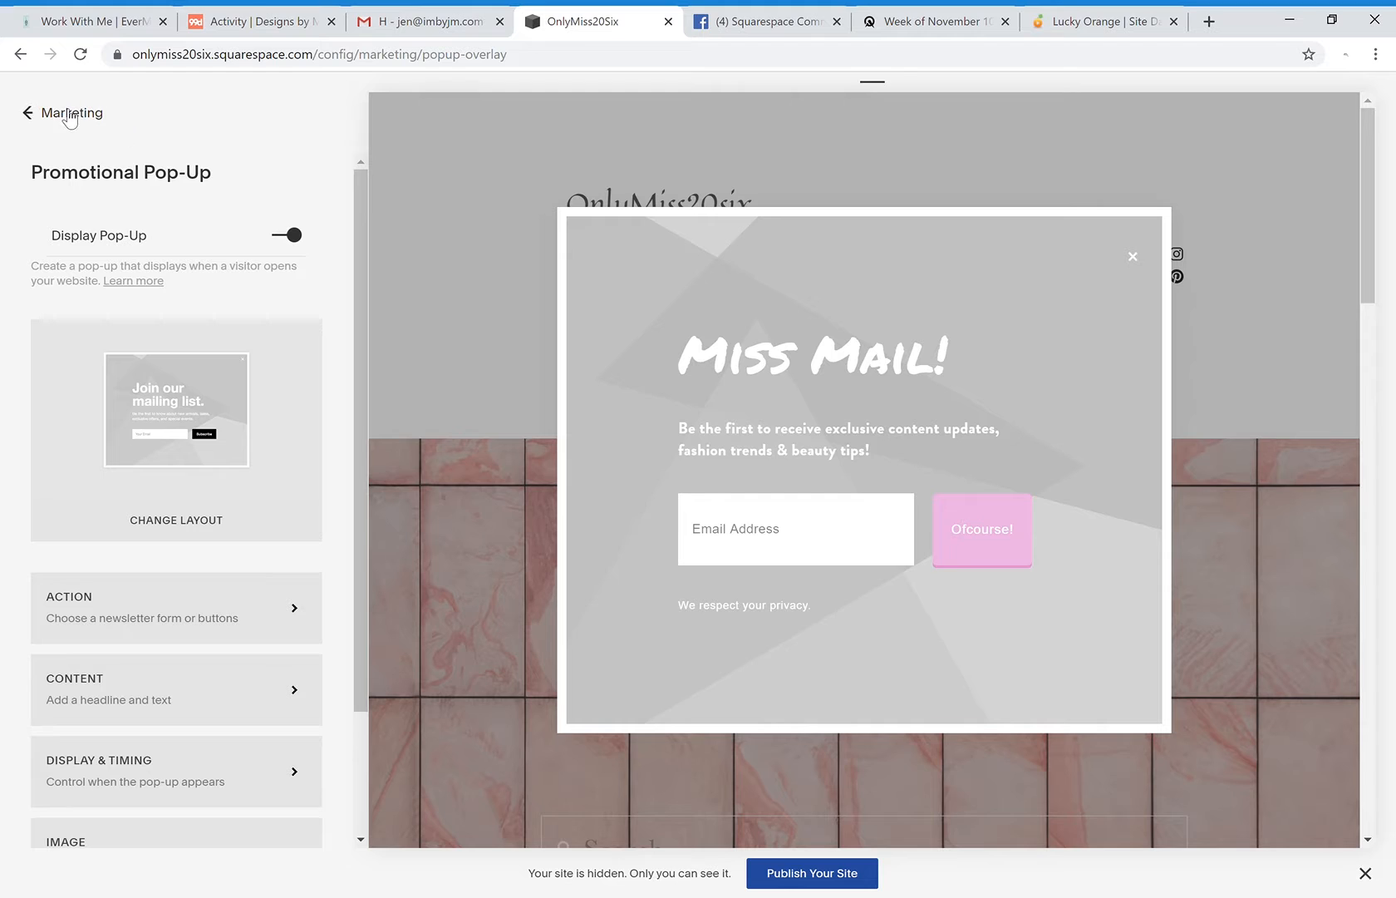
# Reload the site editor and review the pop-up's headline and body text settings.
pyautogui.click(80, 55)
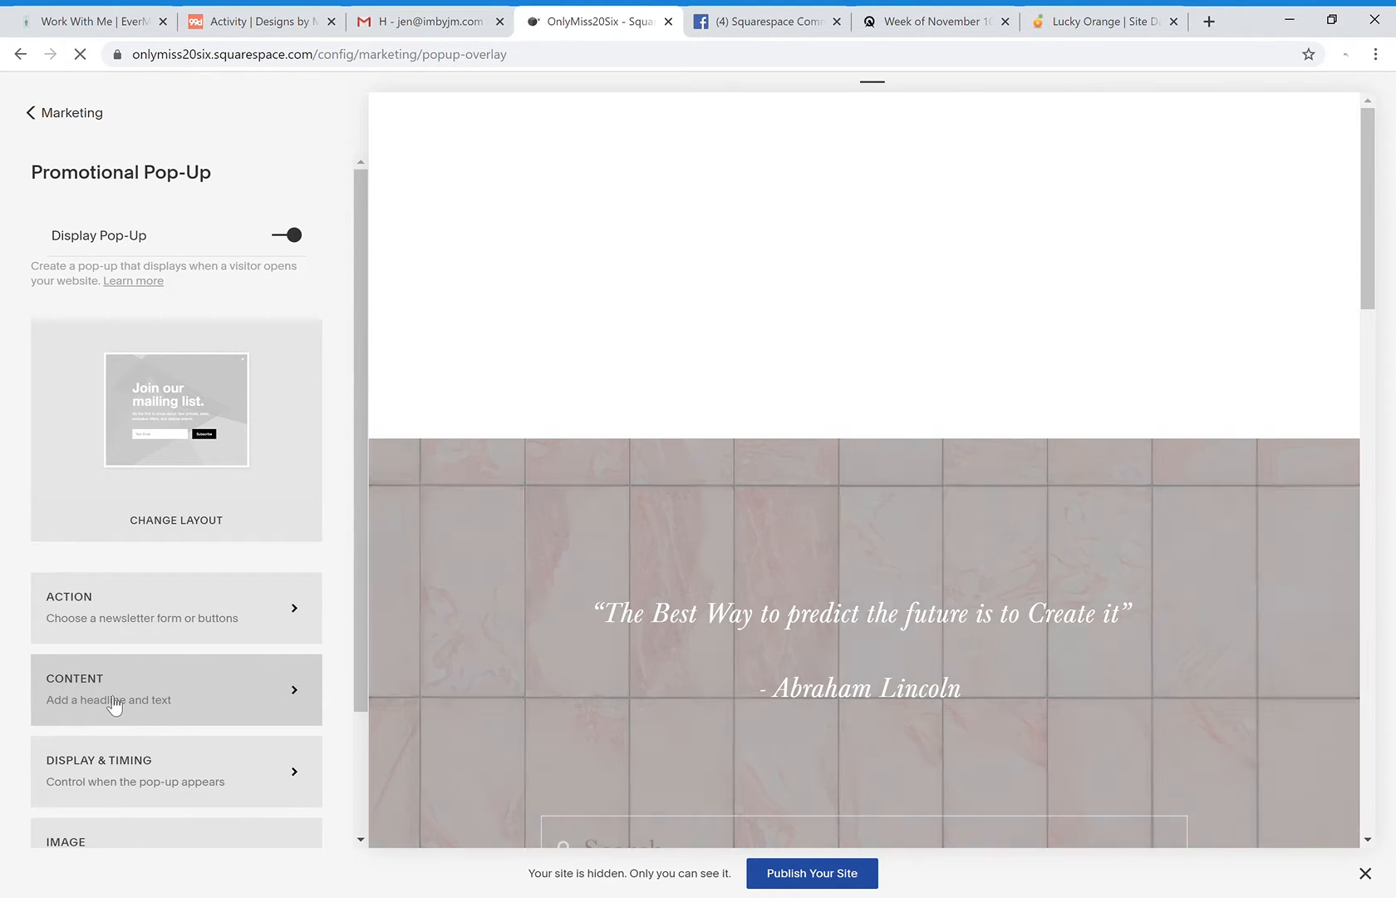
pyautogui.click(97, 688)
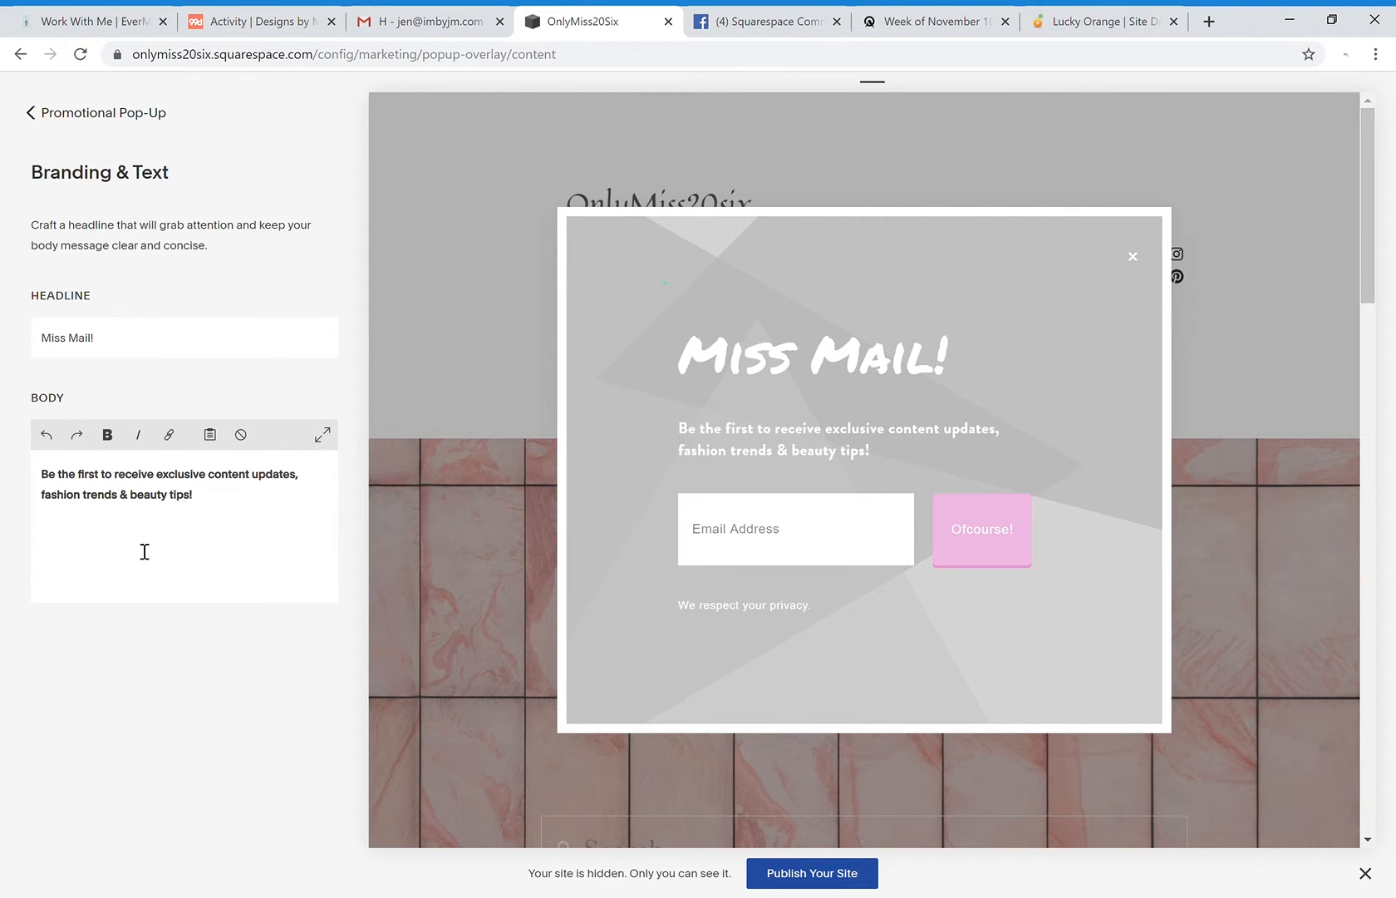
pyautogui.click(71, 117)
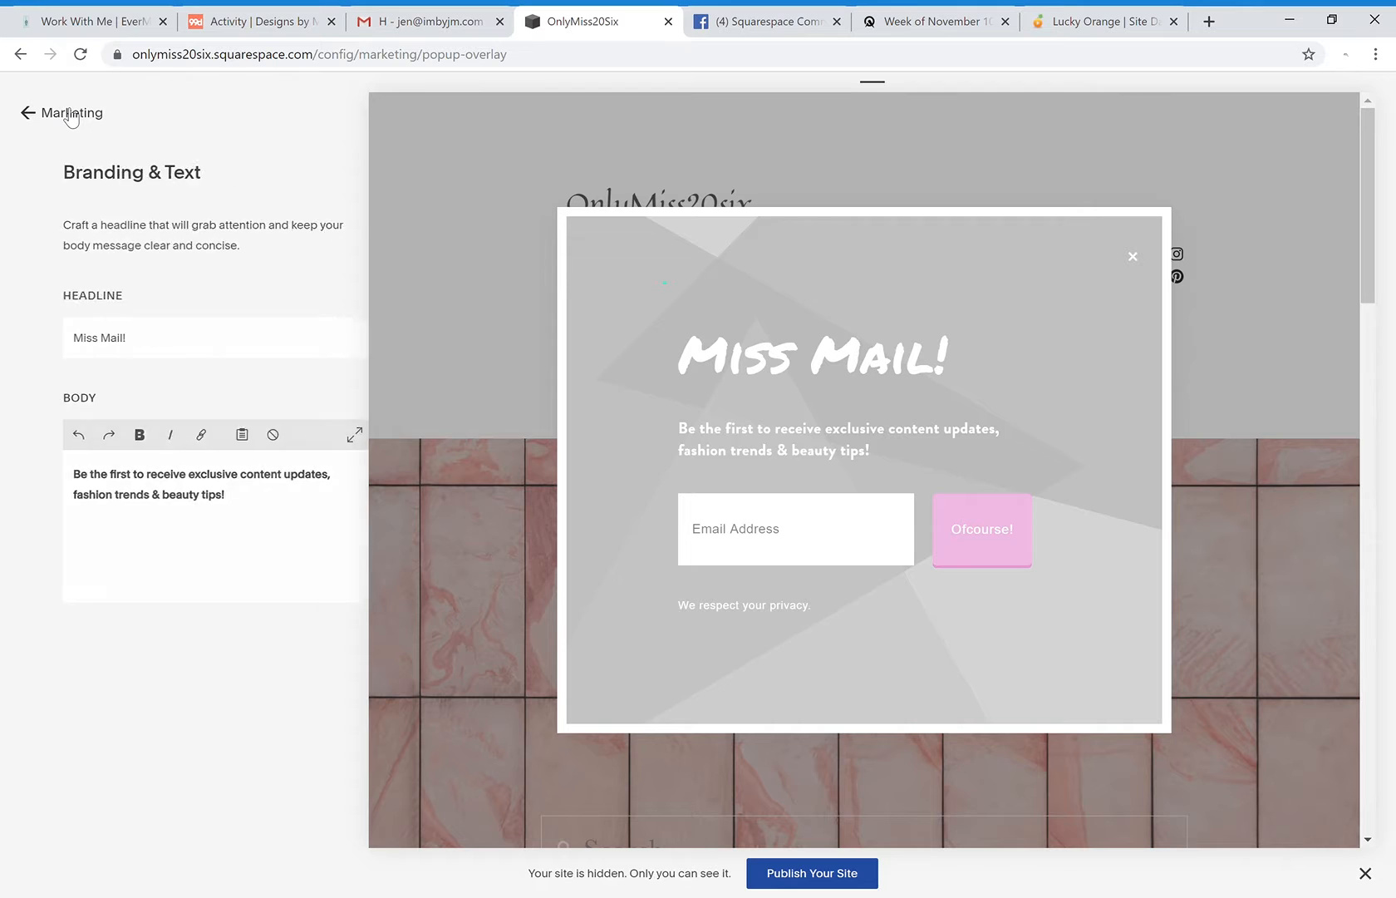
# Set the pop-up's timing to Show on a Timer and Scroll, After 5 Seconds and 25% Down, and save it.
pyautogui.scroll(-3, 153, 724)
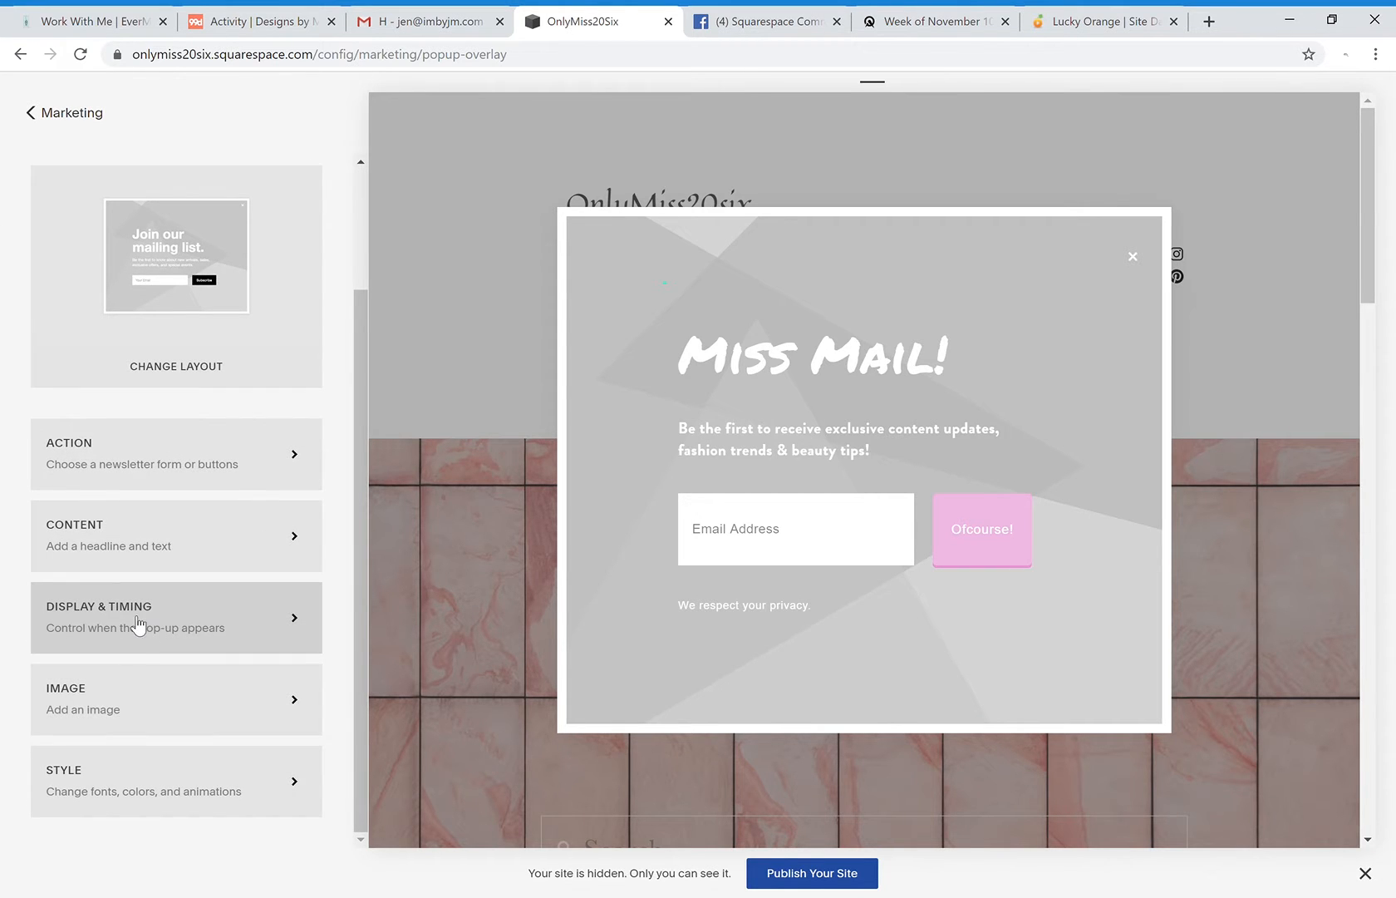
pyautogui.click(138, 625)
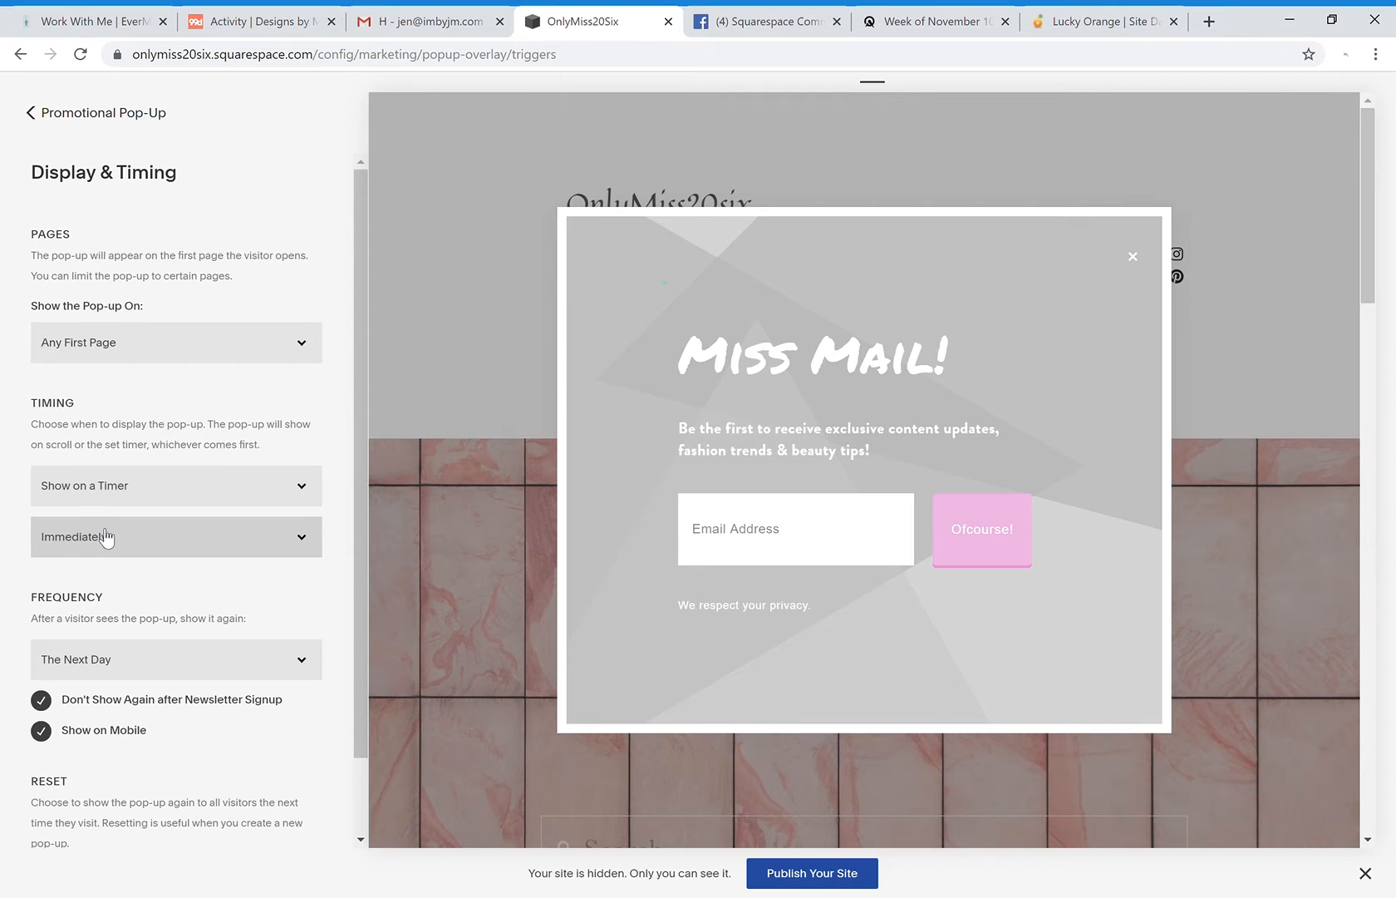
pyautogui.click(105, 602)
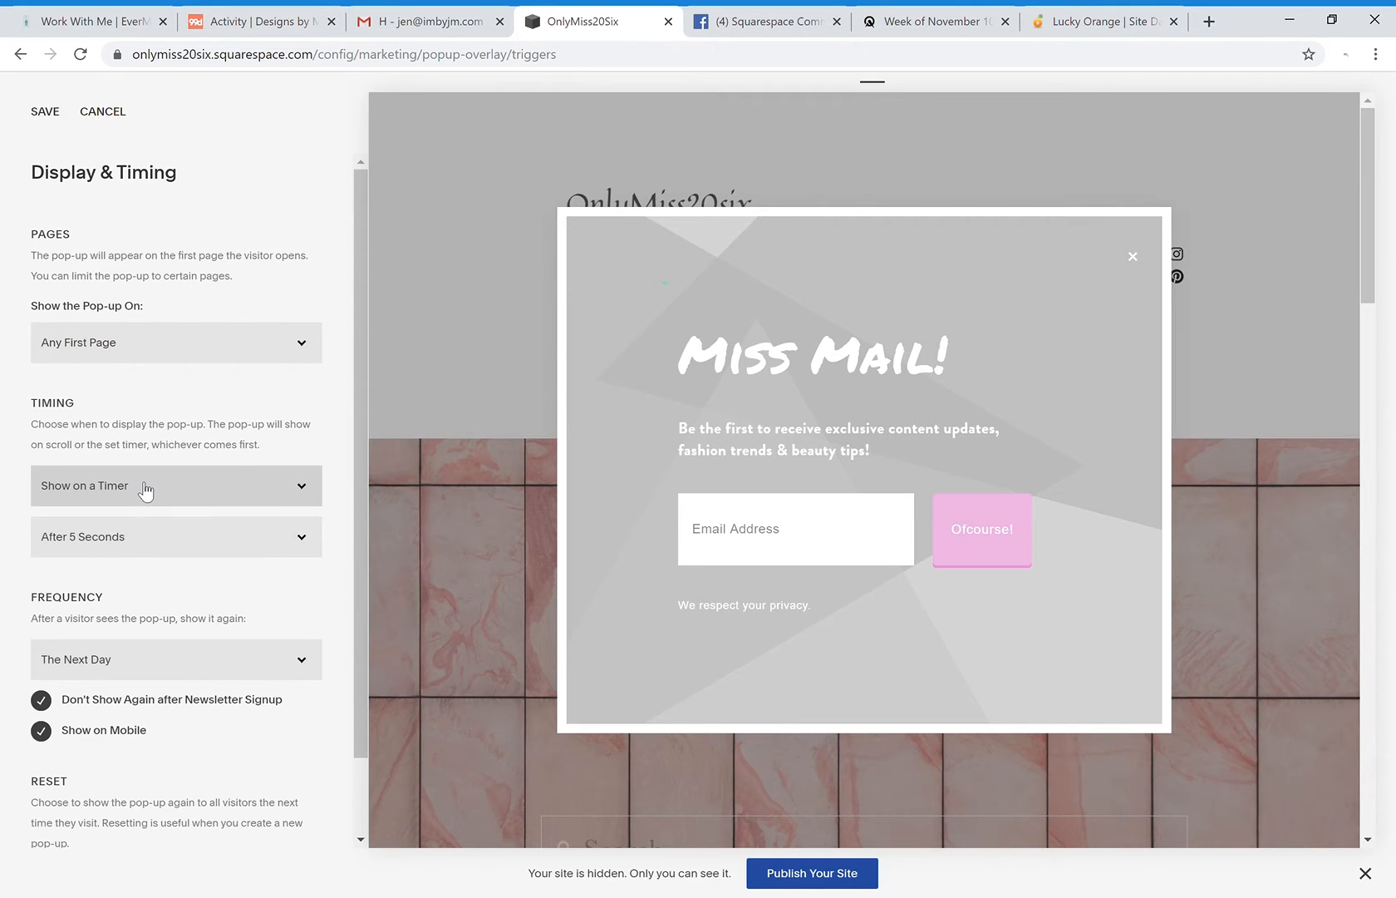
pyautogui.click(137, 588)
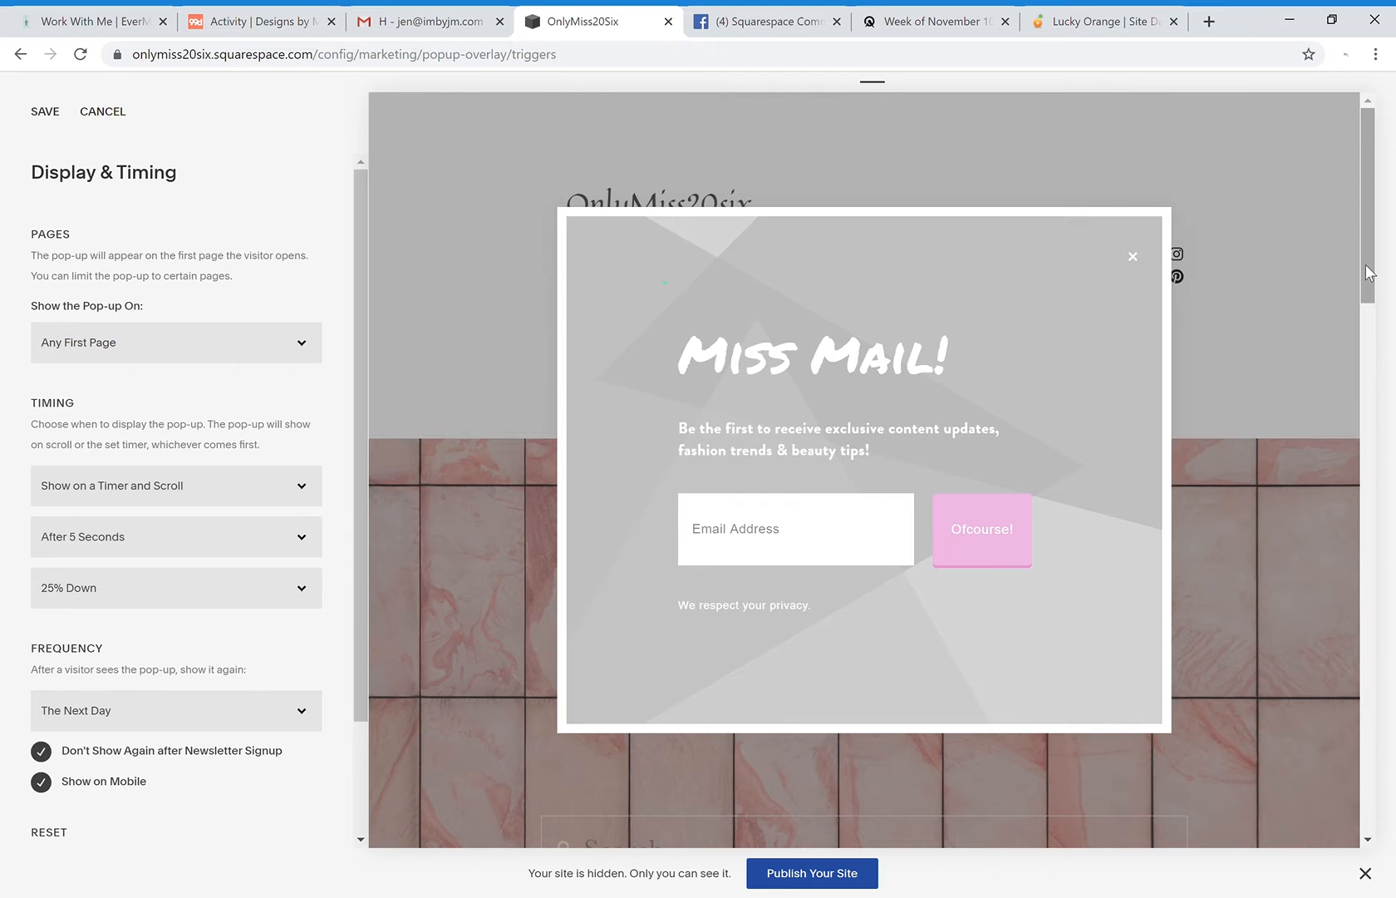
pyautogui.scroll(-2, 1372, 279)
pyautogui.scroll(2, 1374, 275)
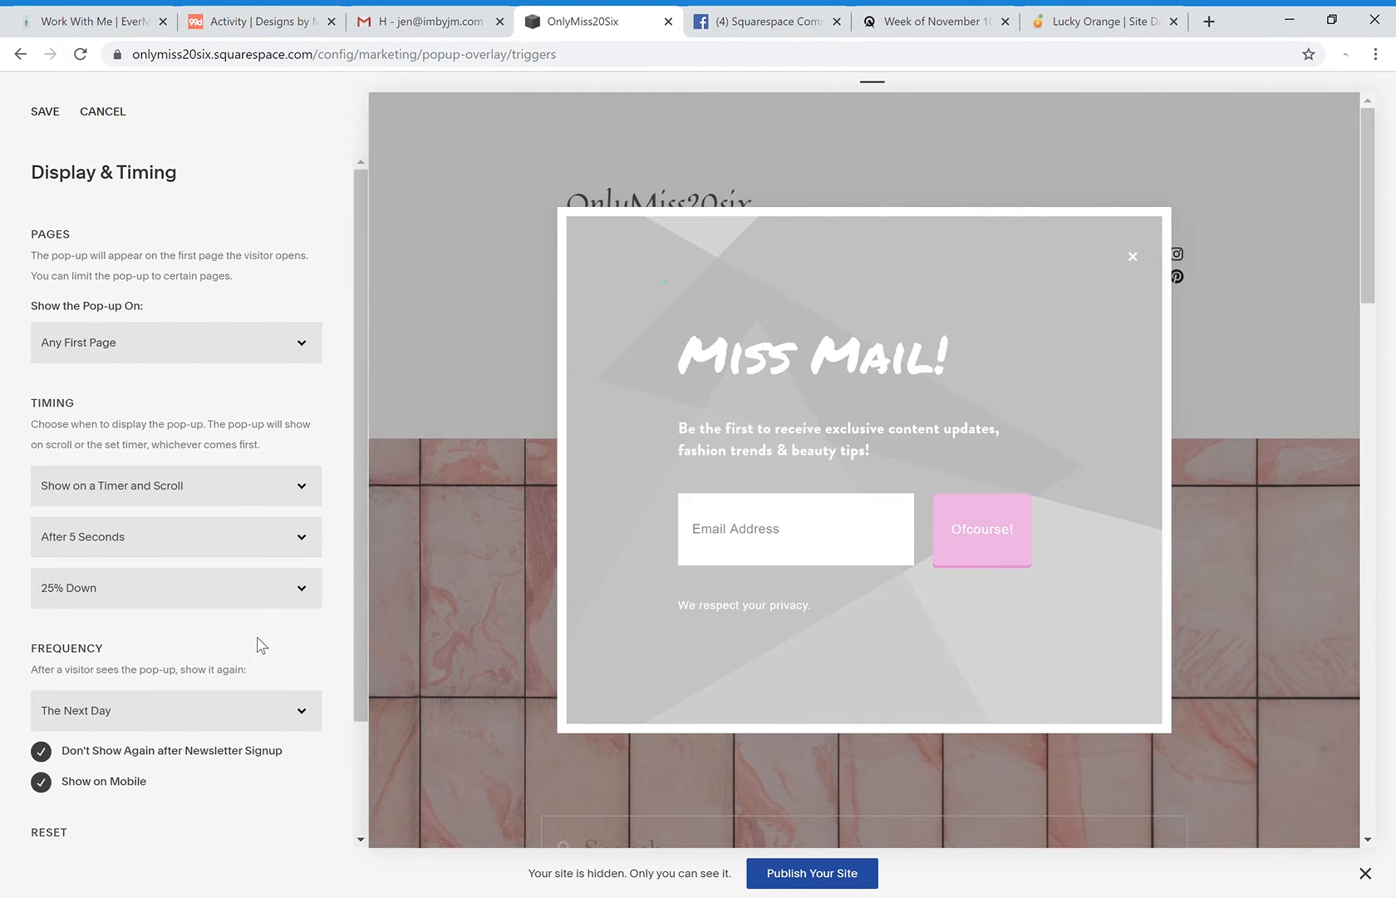
pyautogui.scroll(-1, 210, 646)
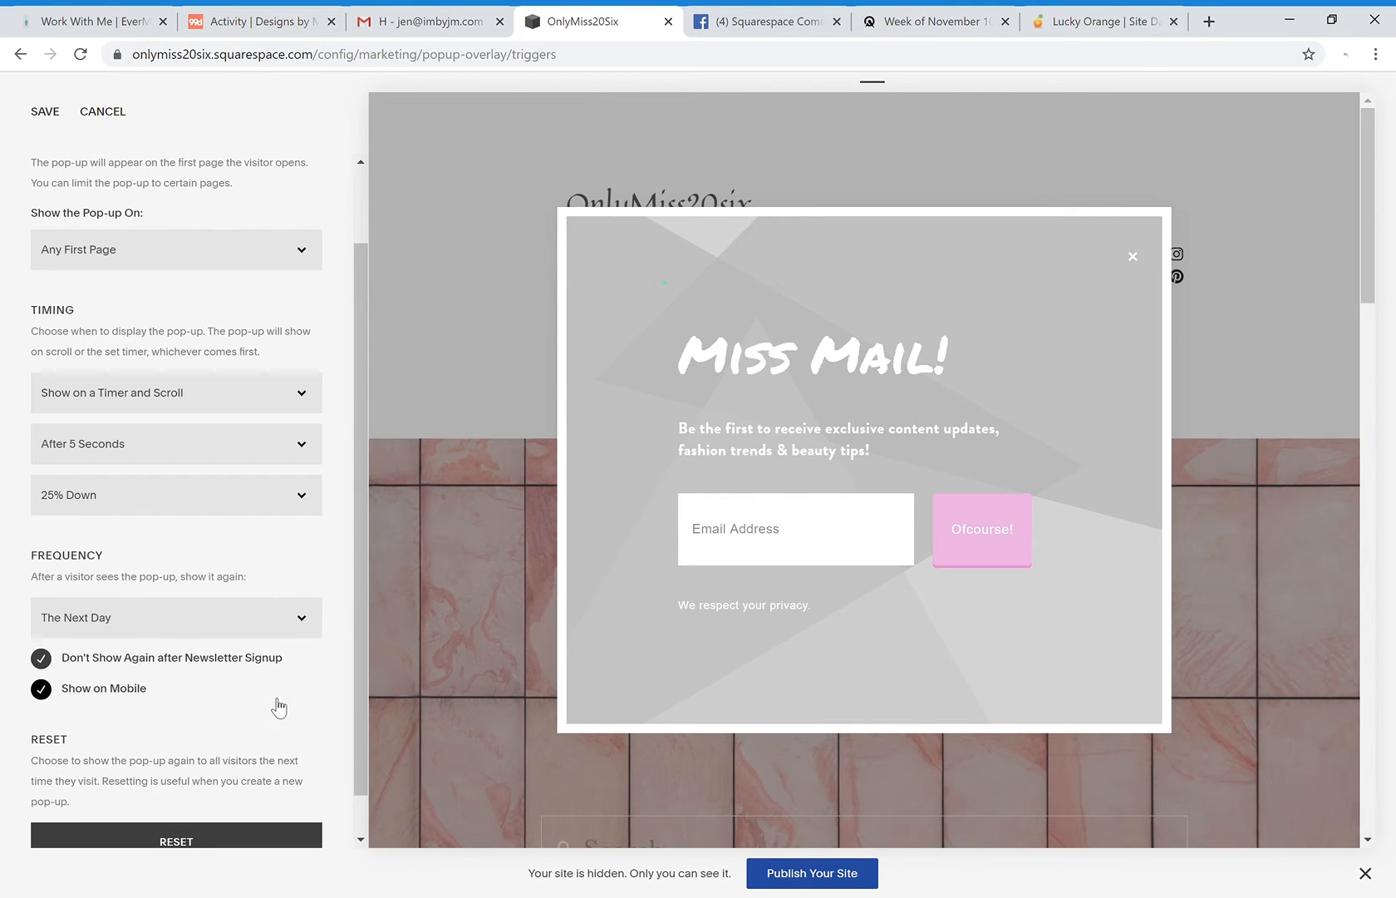
pyautogui.scroll(2, 249, 698)
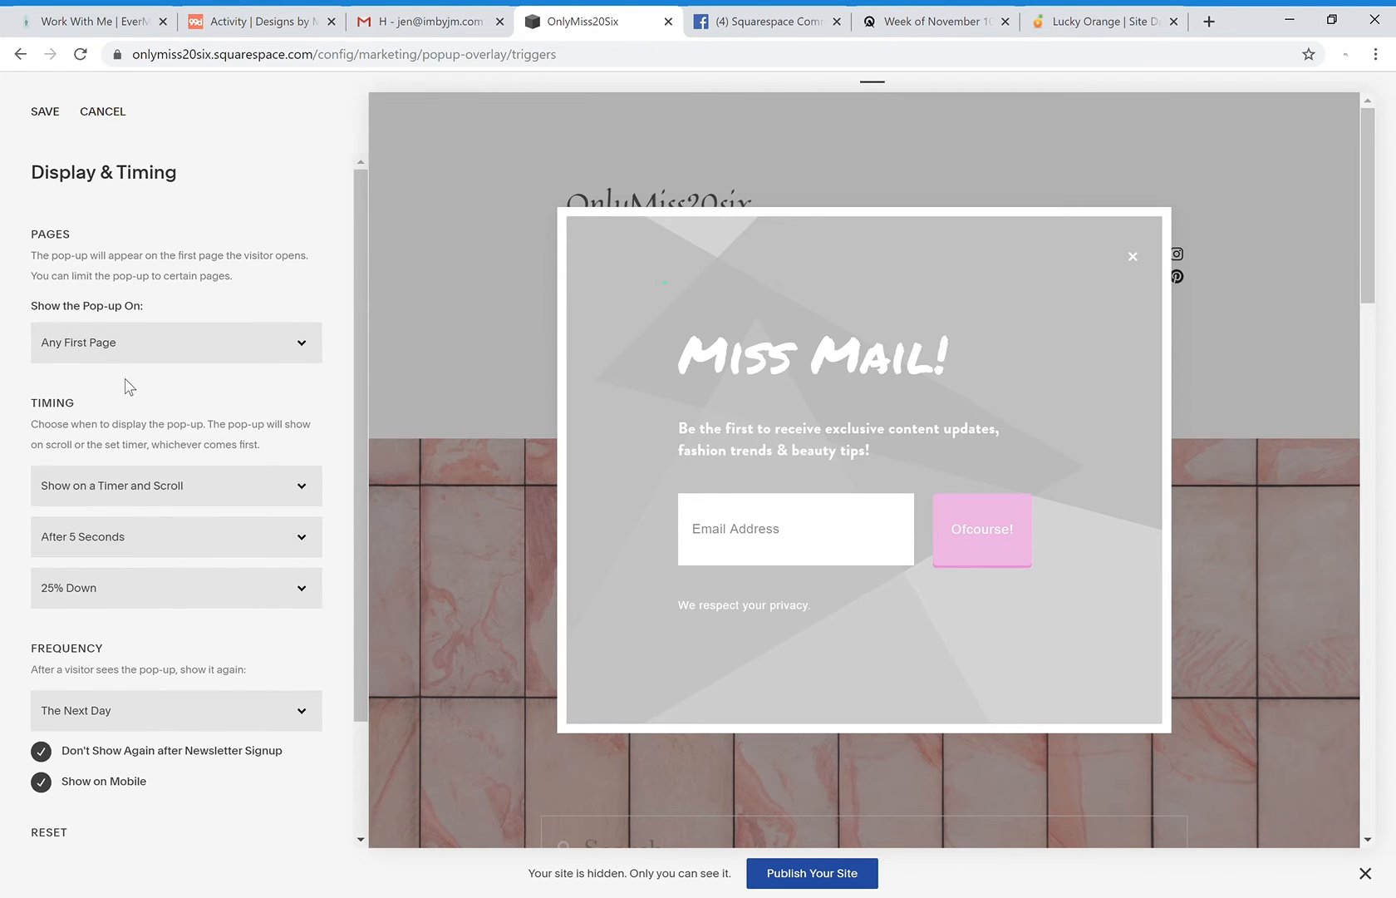
pyautogui.click(53, 120)
pyautogui.click(56, 121)
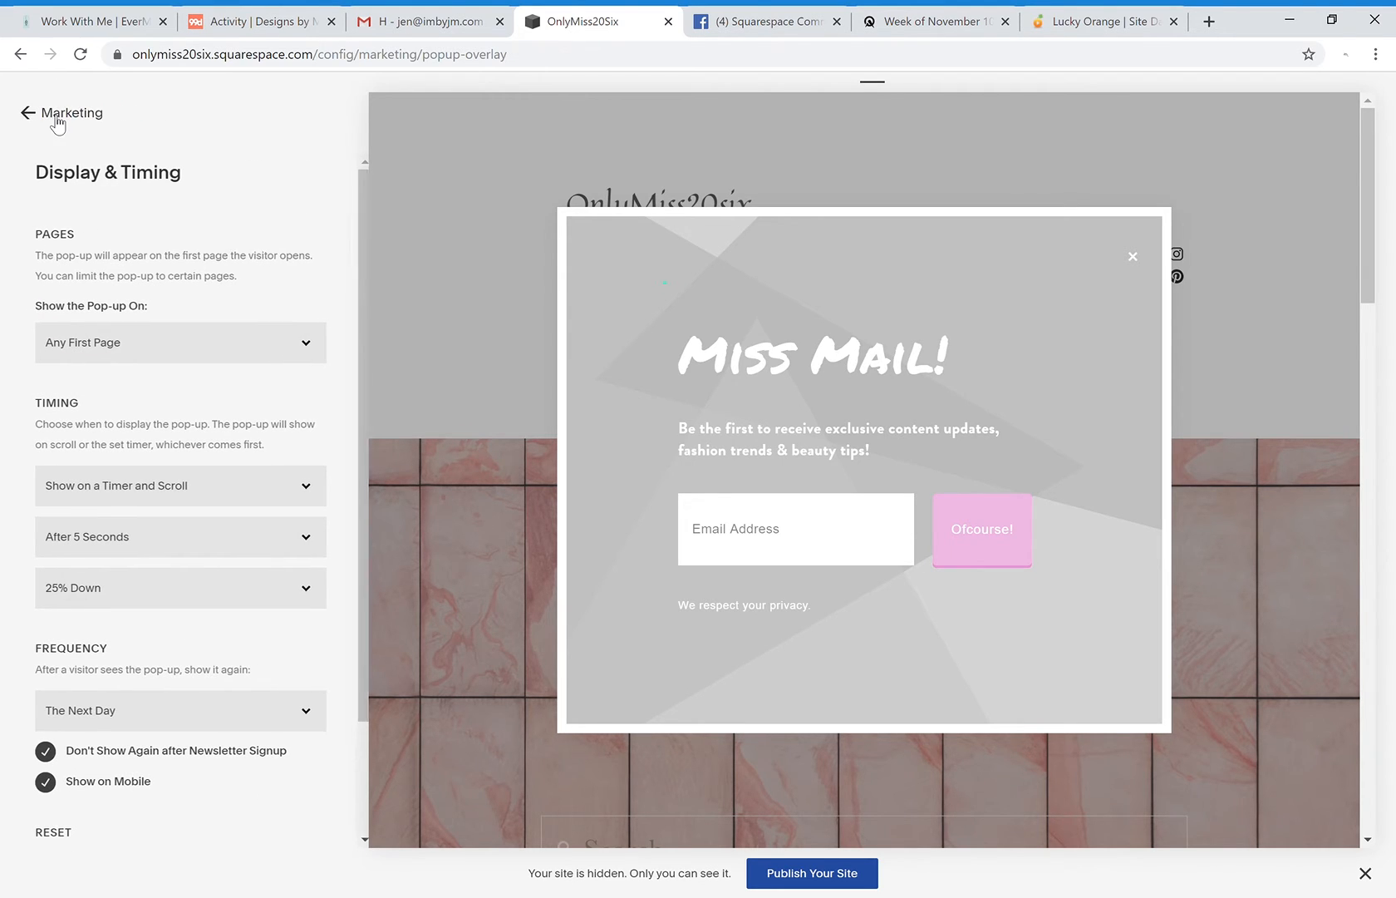
# Review the pop-up's image settings and return to the promotional pop-up overview.
pyautogui.scroll(-2, 178, 548)
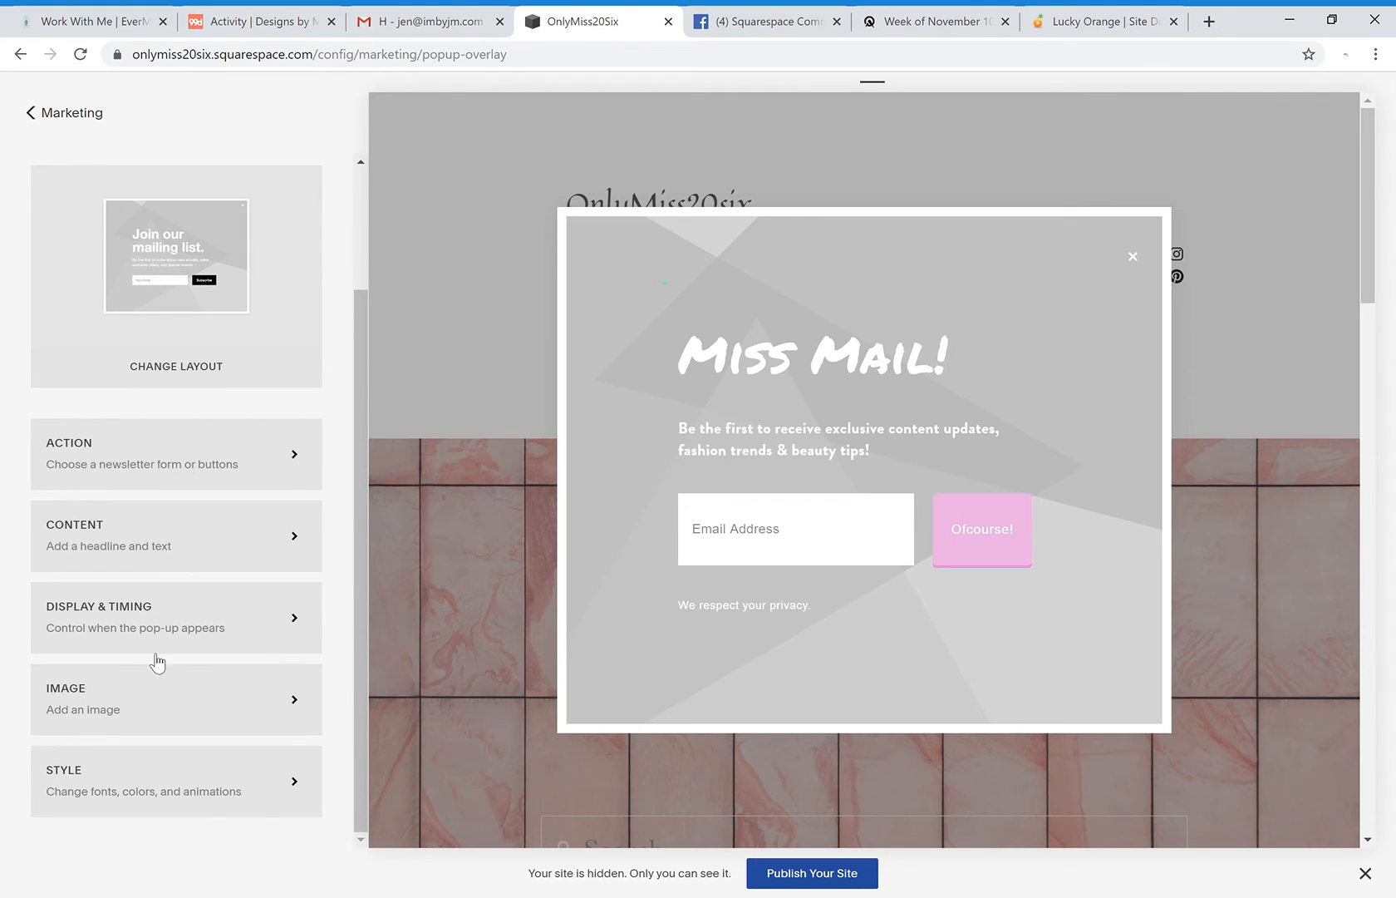
pyautogui.click(72, 709)
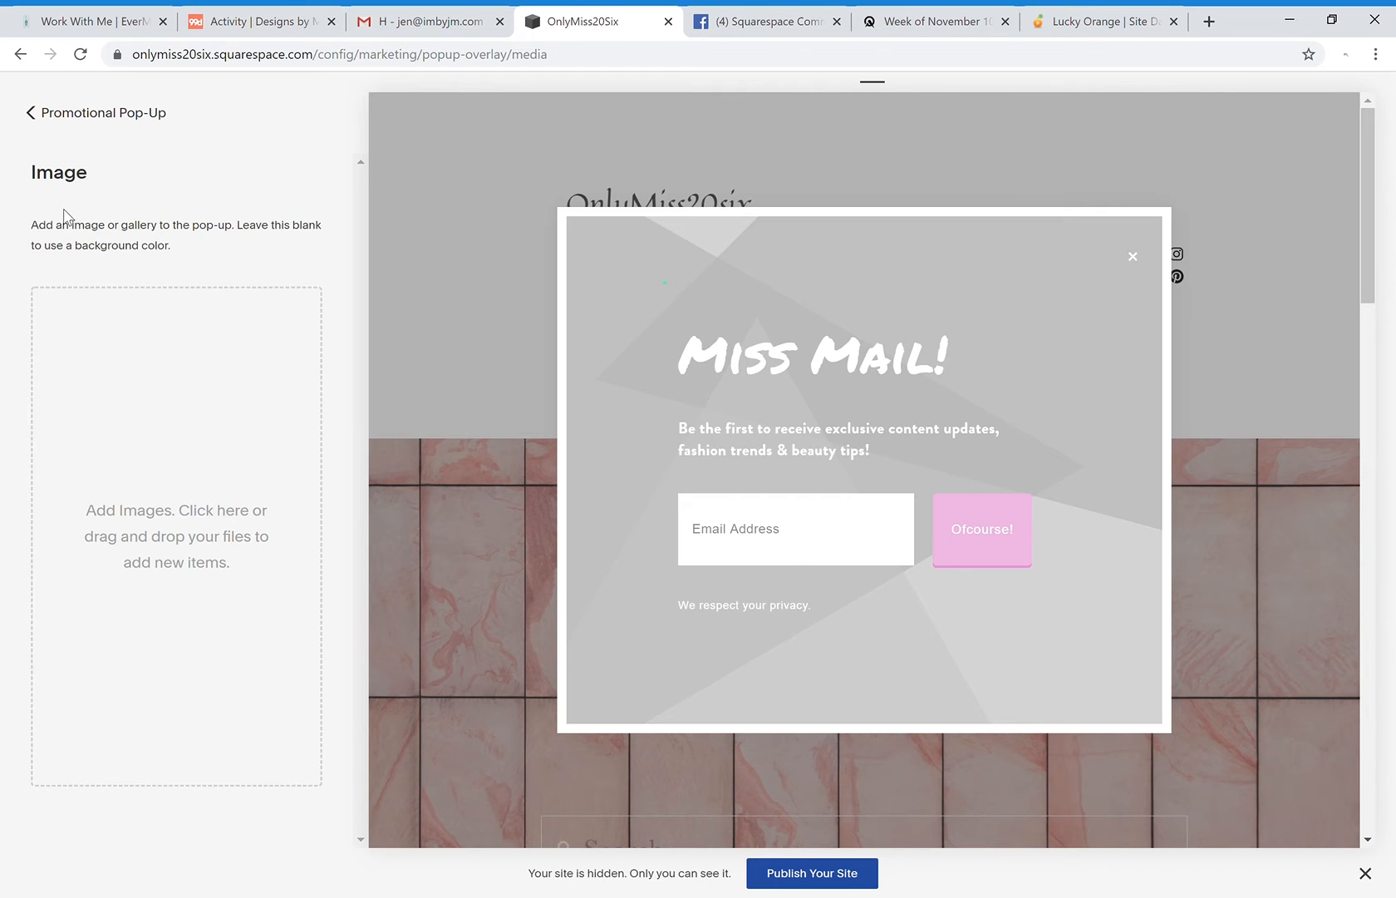
pyautogui.click(72, 118)
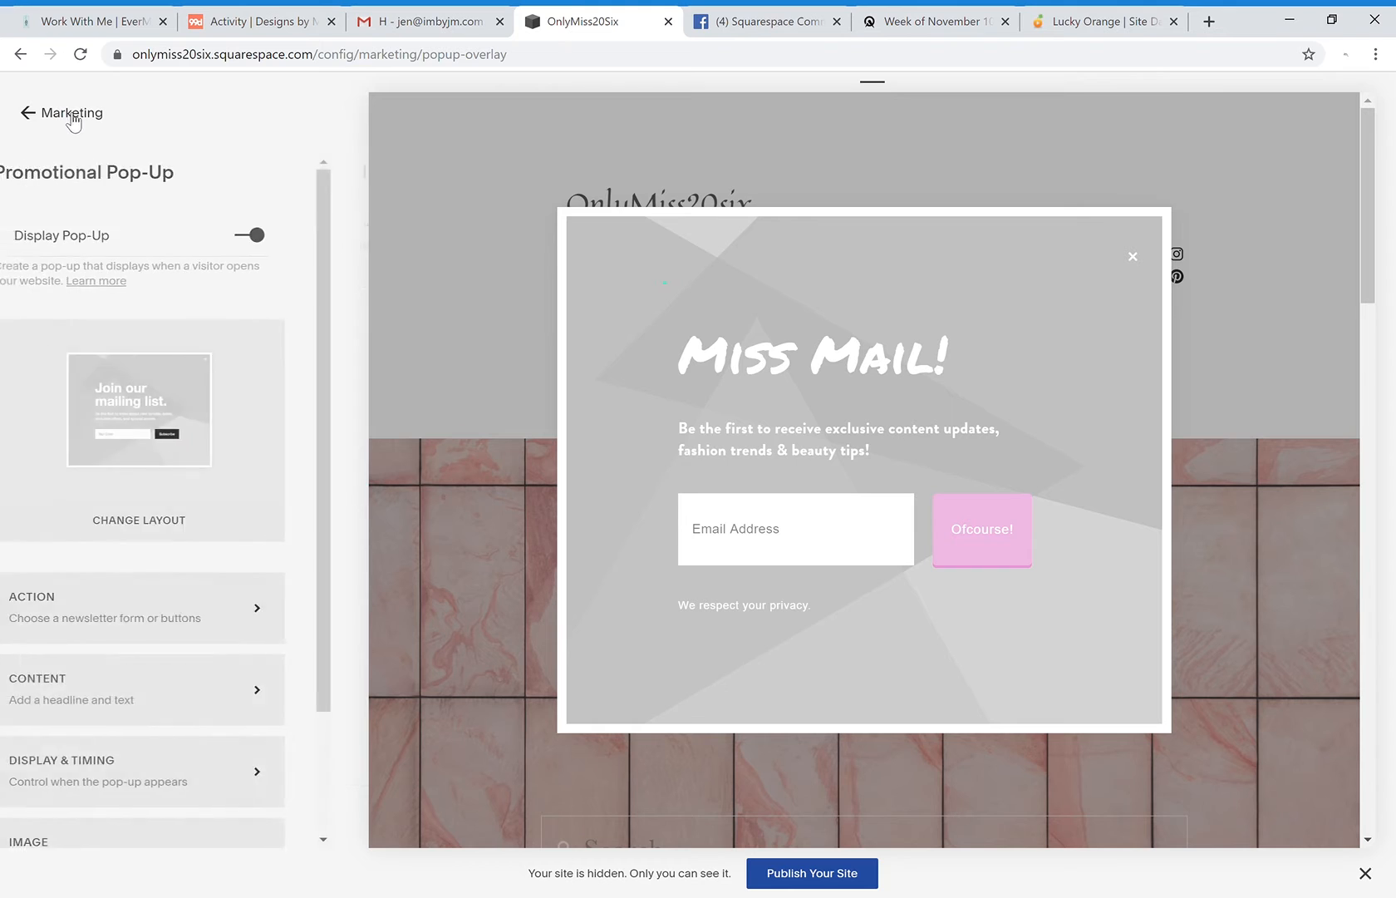
# Review the pop-up's style settings for the headline font and the body text, then return to the promotional pop-up overview.
pyautogui.scroll(-3, 158, 732)
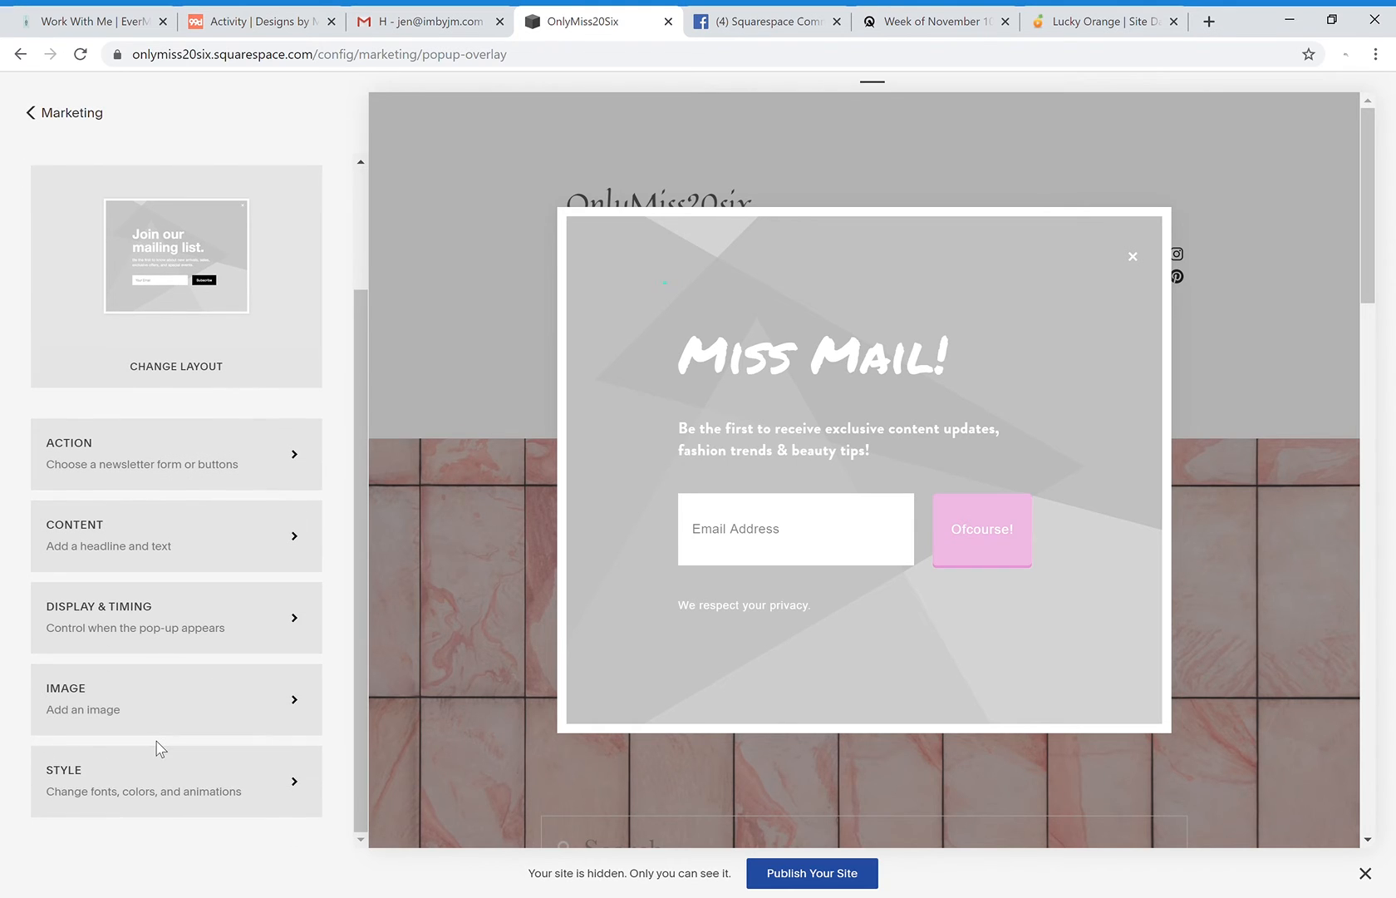
pyautogui.click(79, 775)
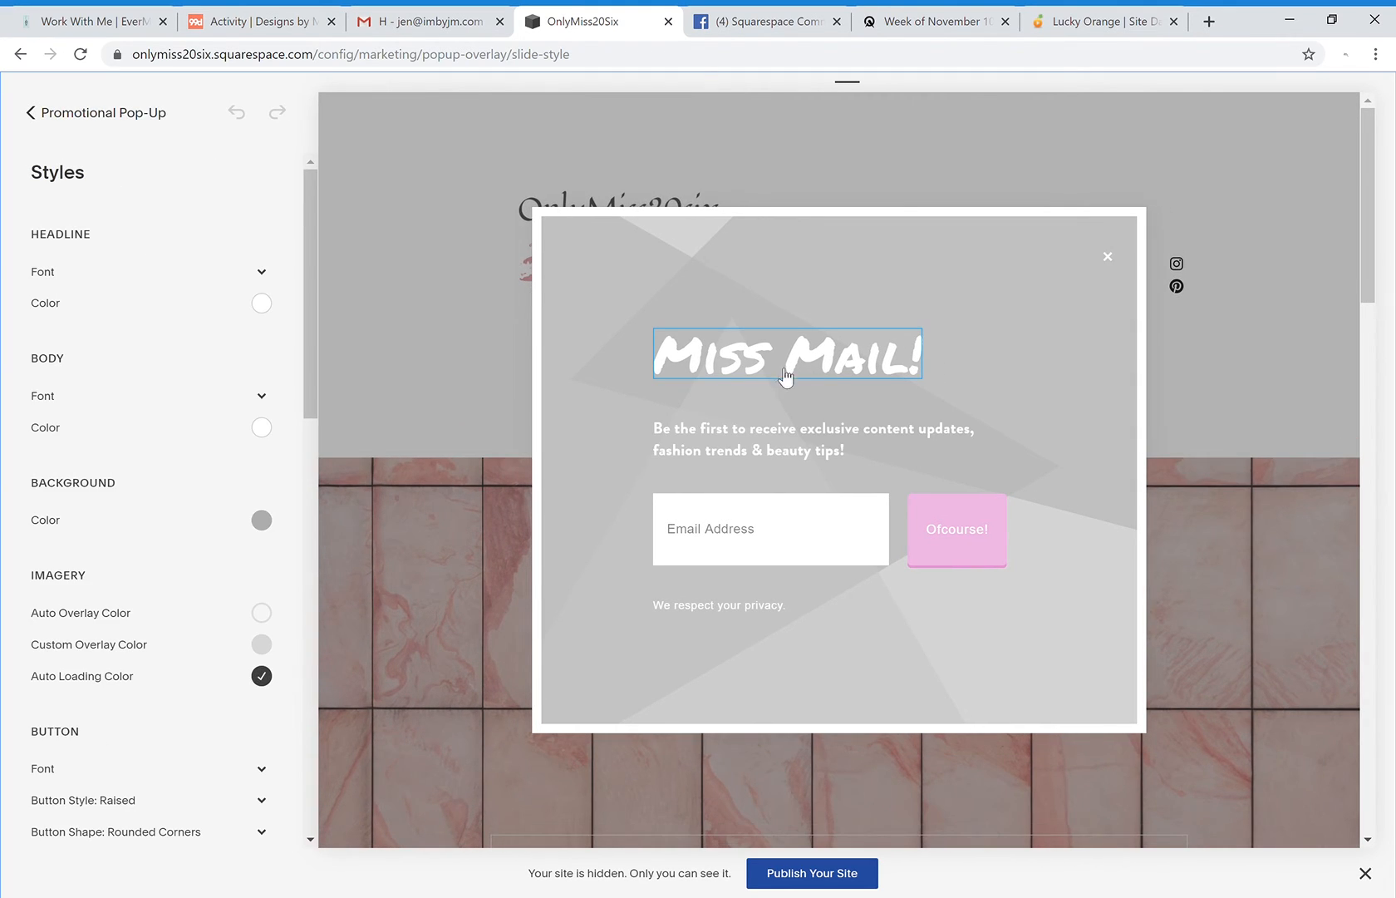
pyautogui.click(759, 360)
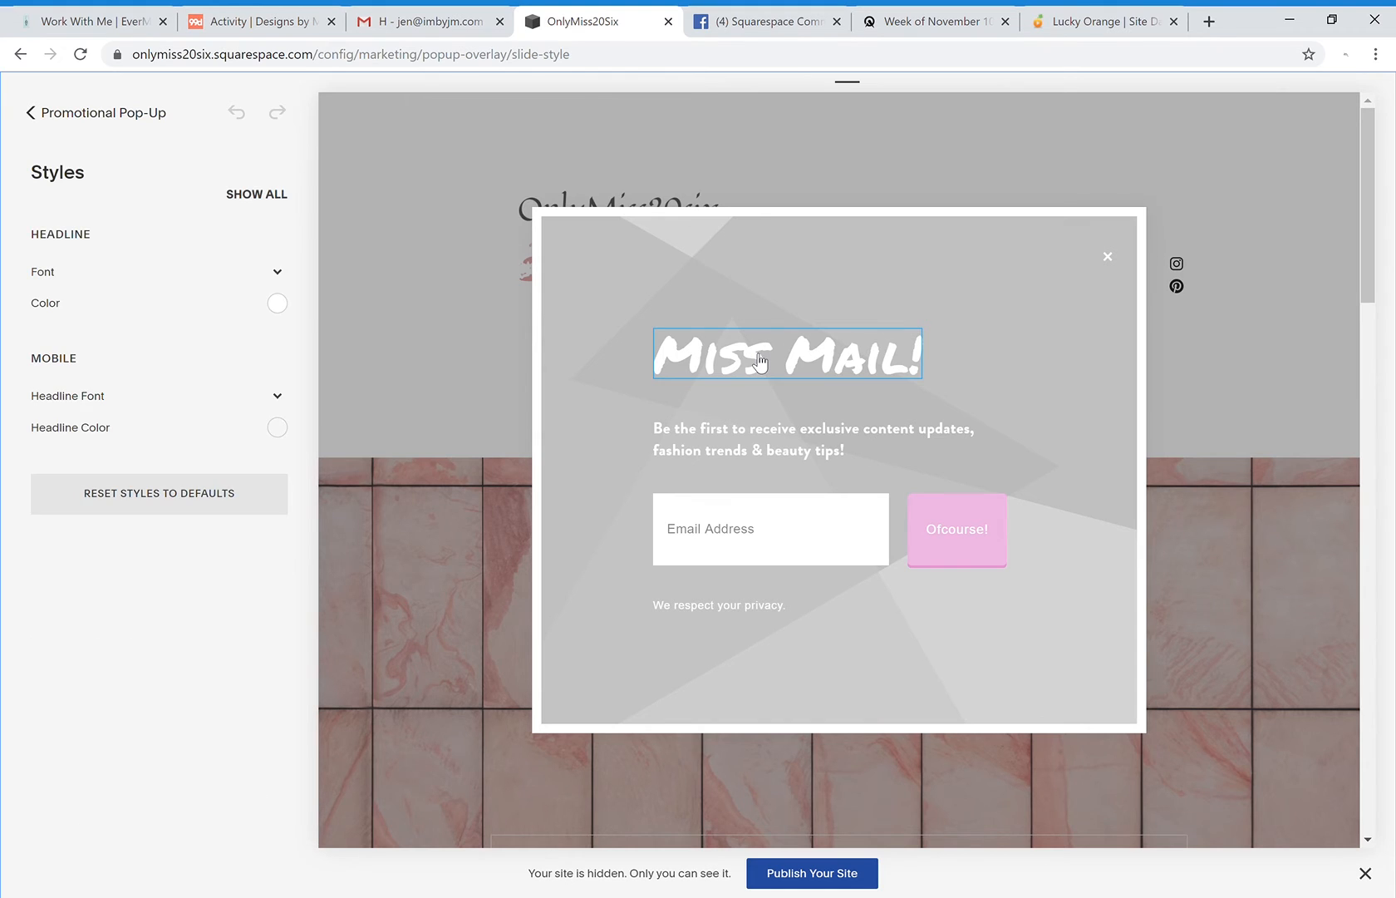
pyautogui.click(60, 272)
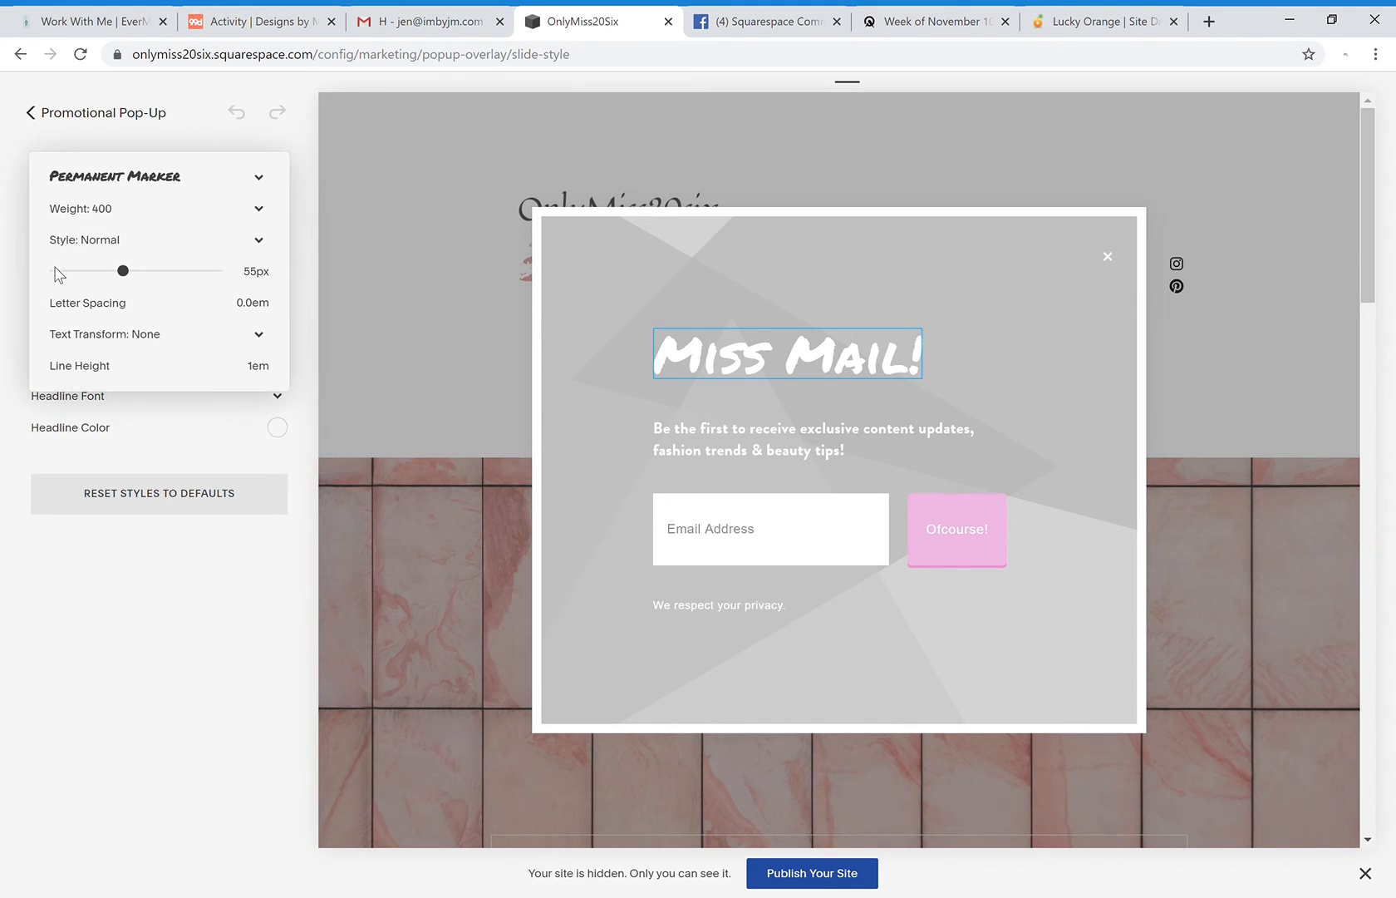
pyautogui.click(751, 453)
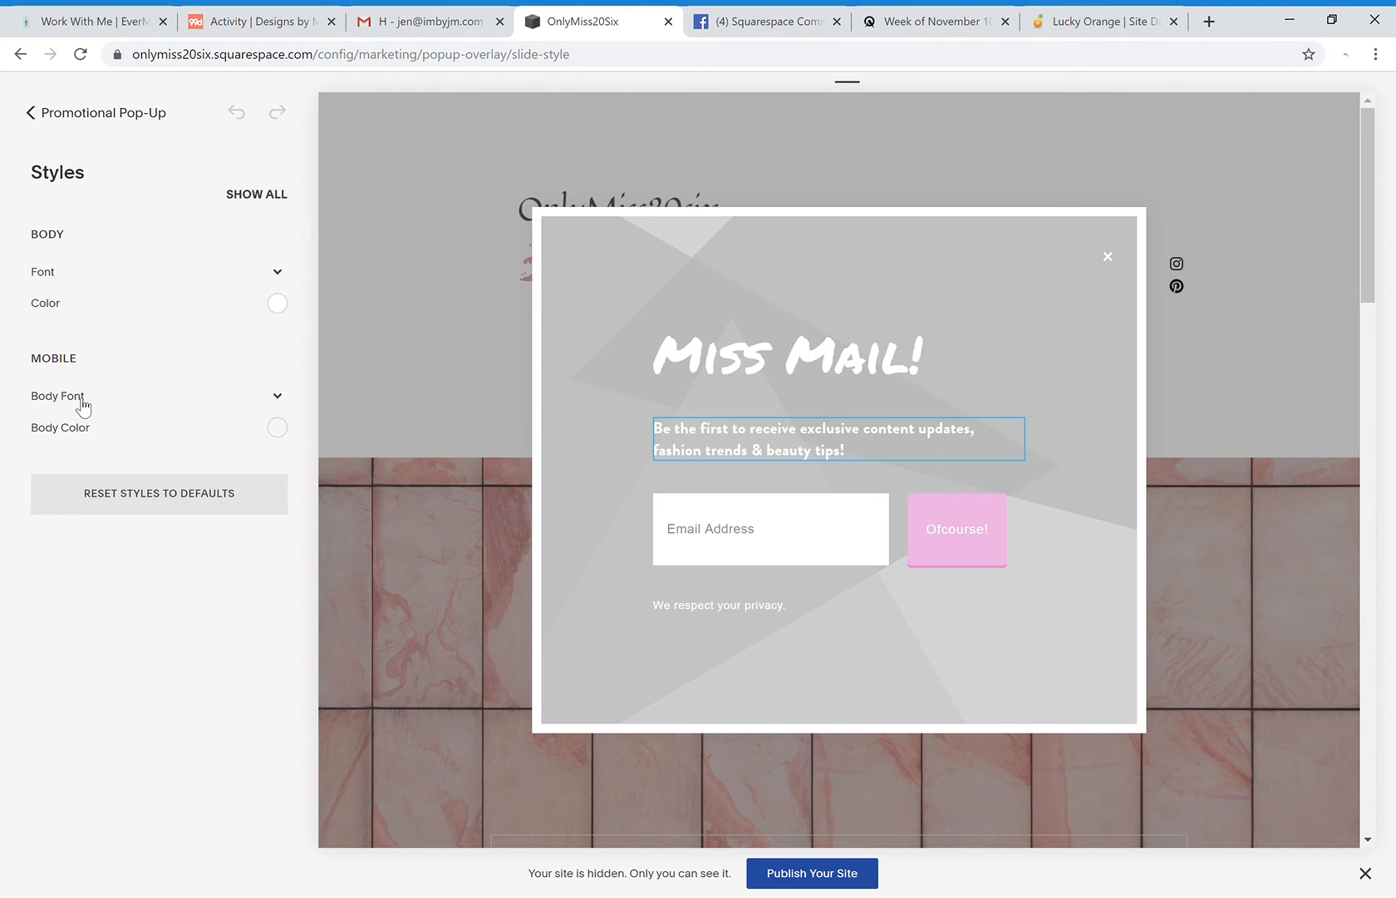
pyautogui.click(63, 119)
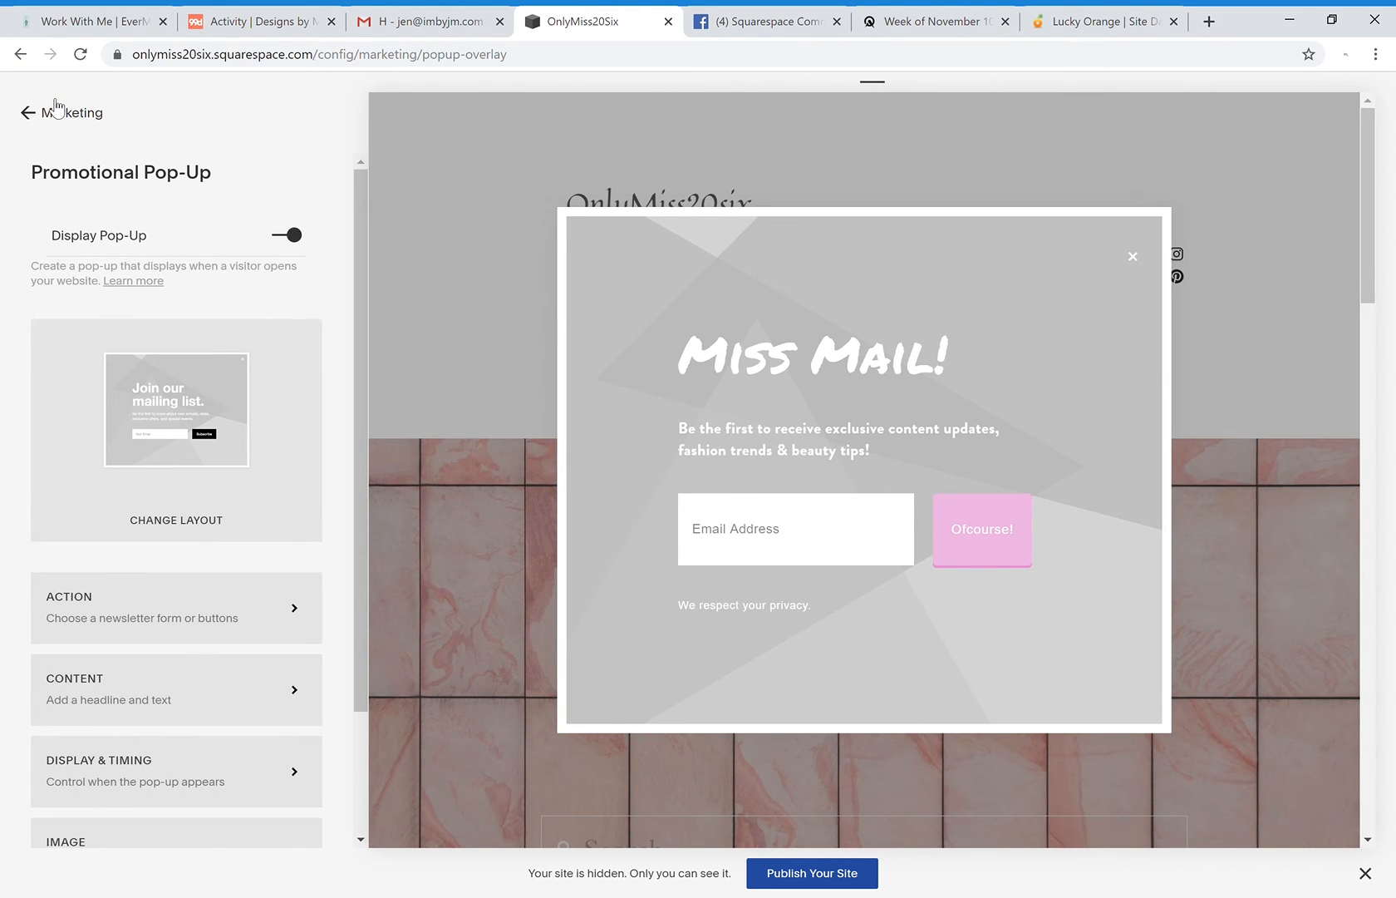
# Reopen the promotional pop-up from the marketing settings, switch Display Pop-Up off and on again, and save it enabled.
pyautogui.click(55, 112)
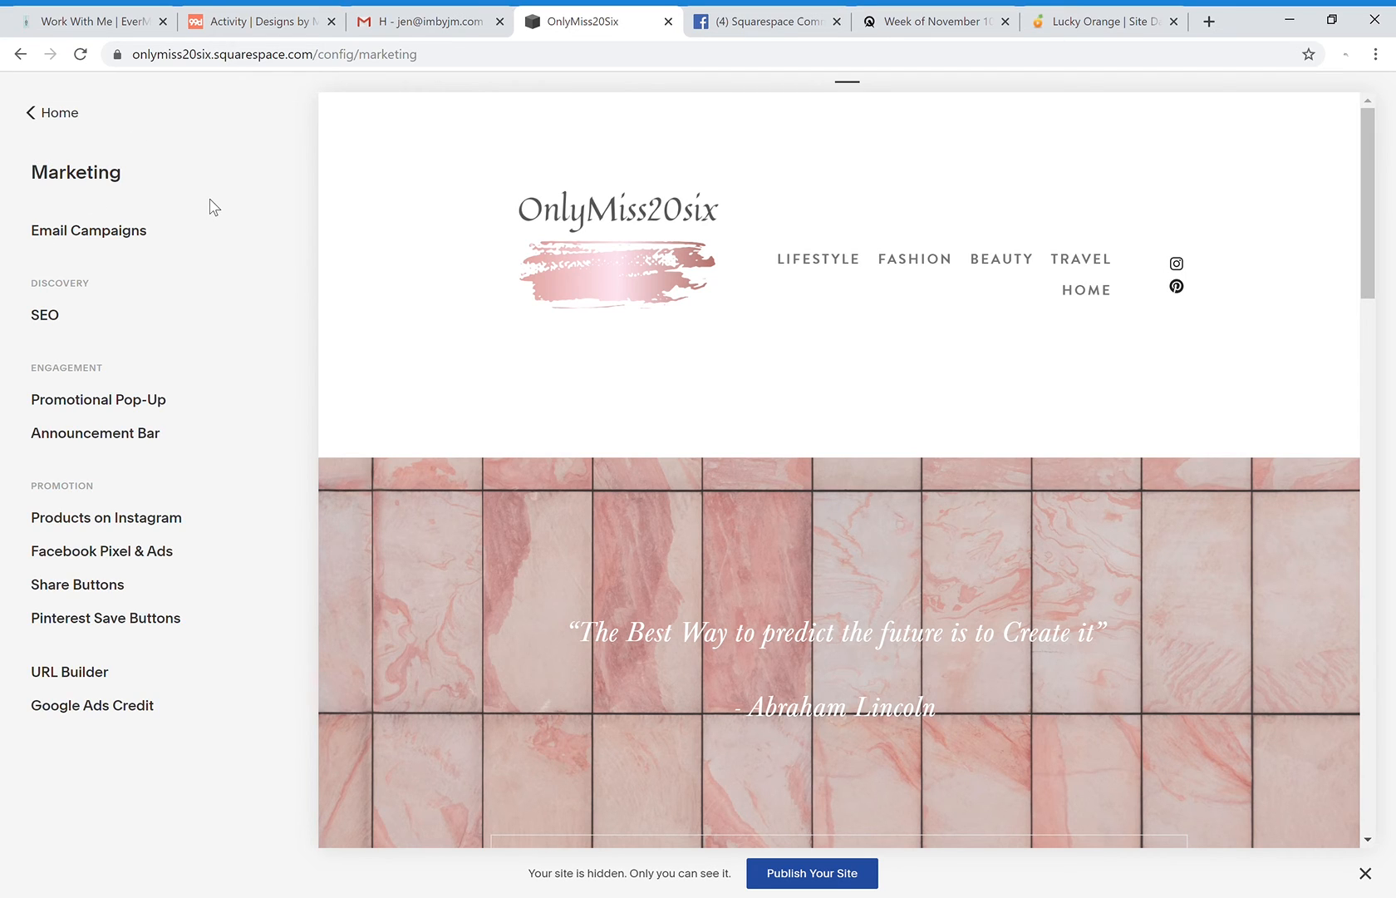
pyautogui.click(137, 405)
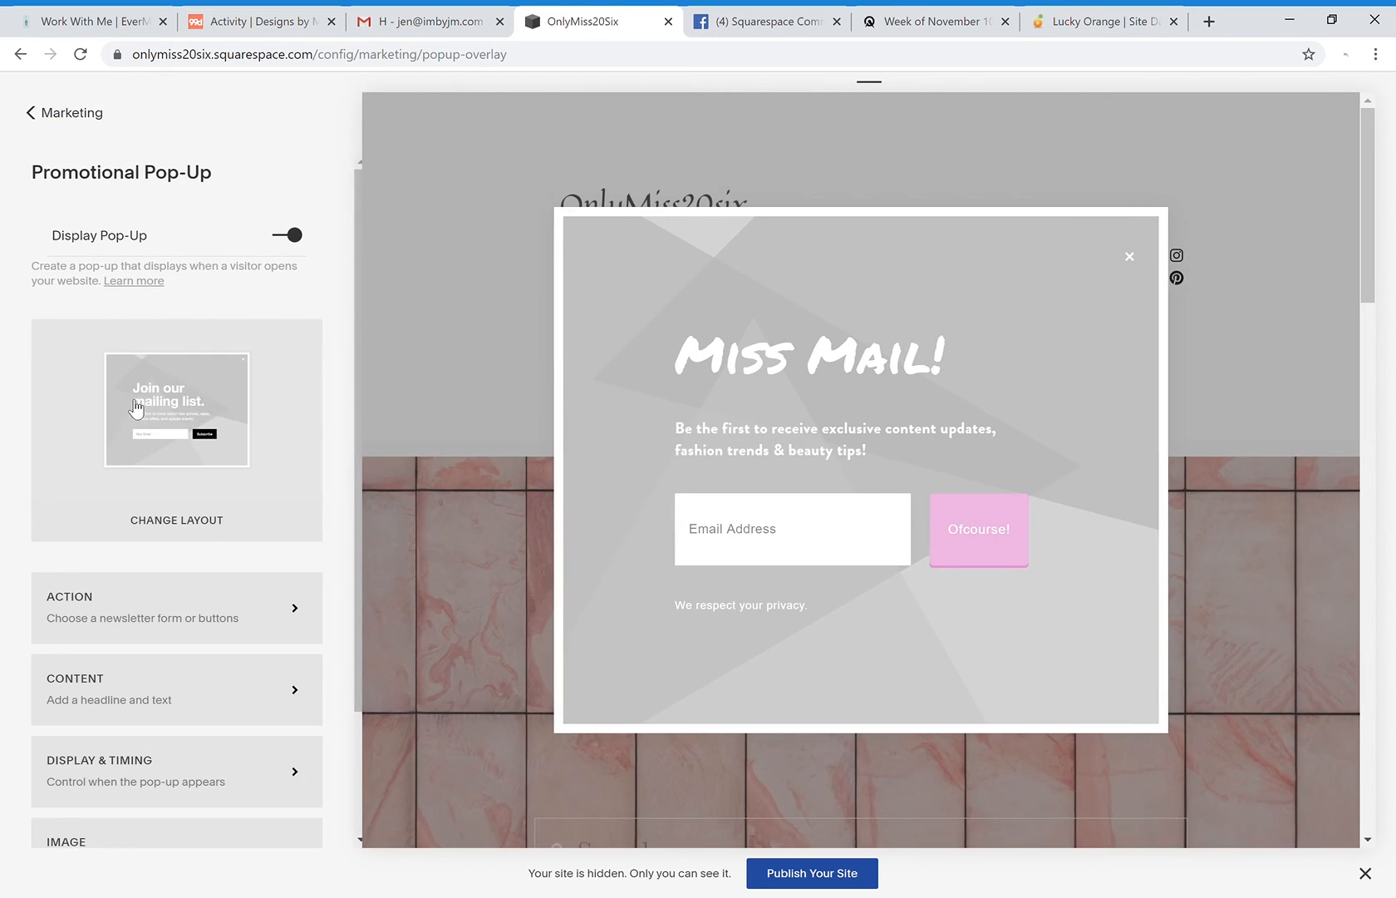
pyautogui.click(288, 239)
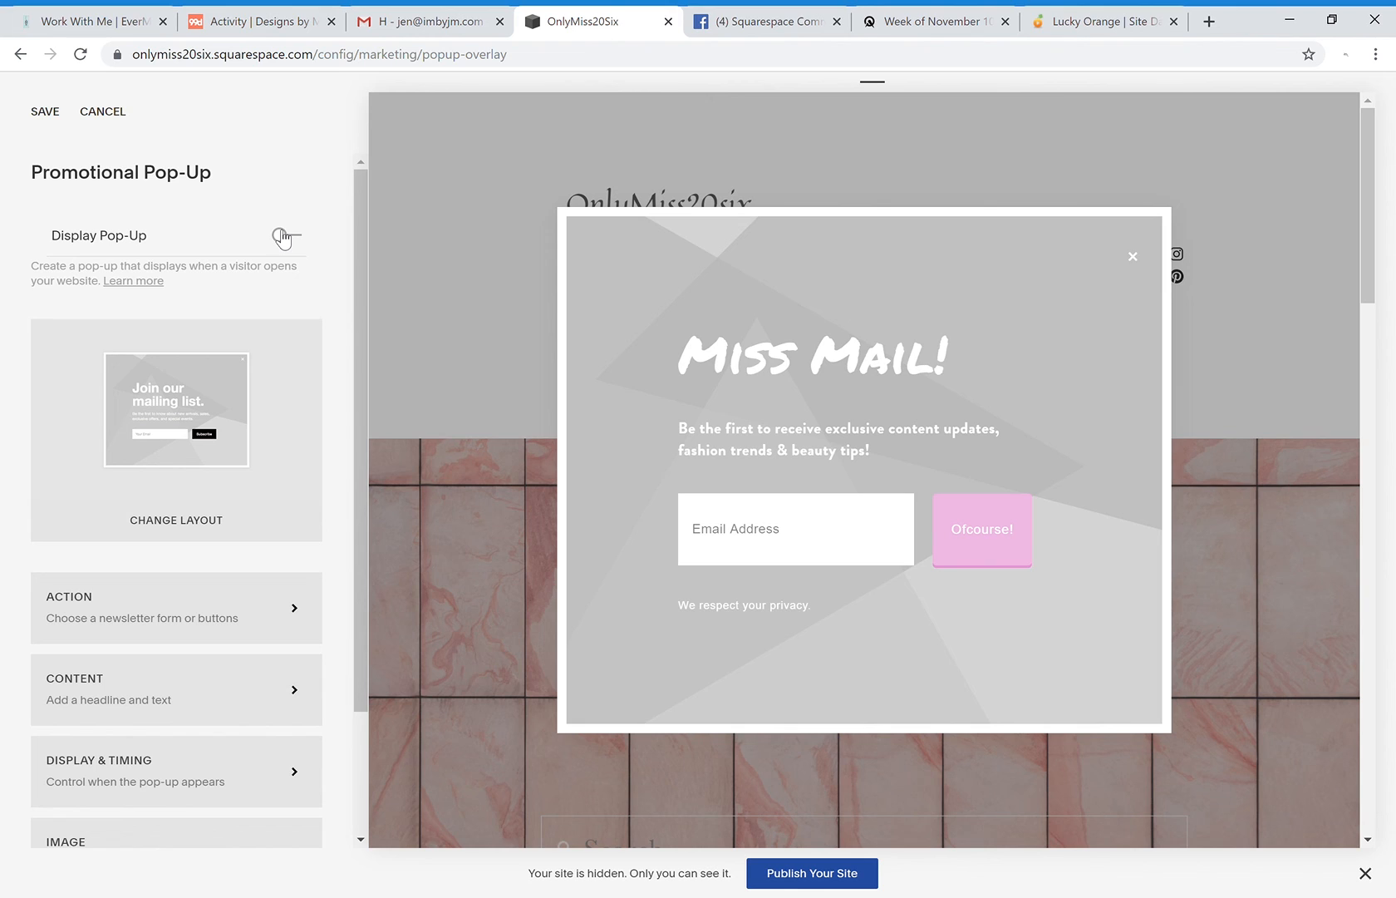
pyautogui.click(283, 240)
pyautogui.click(45, 112)
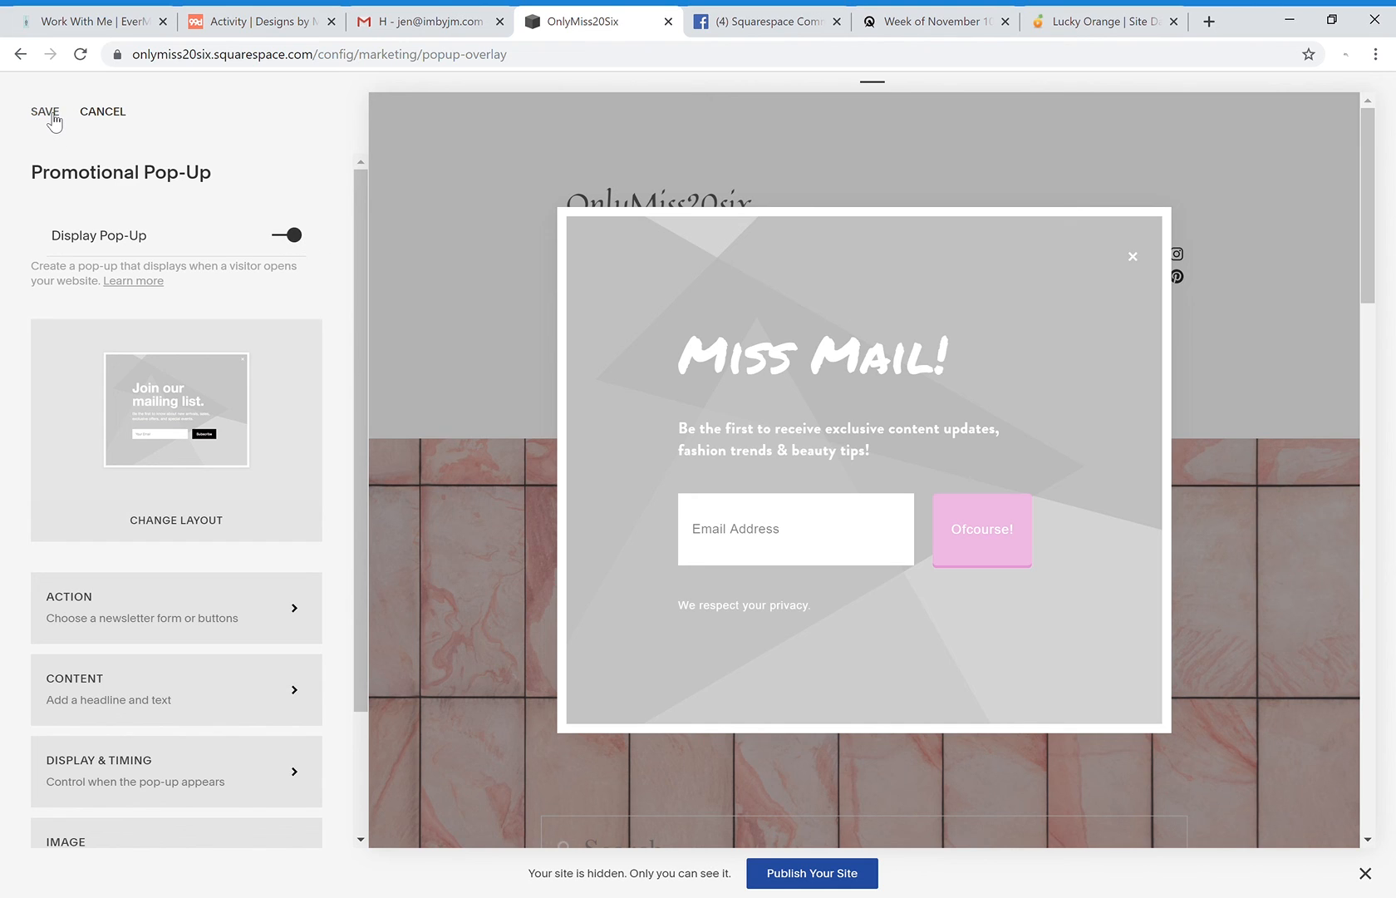